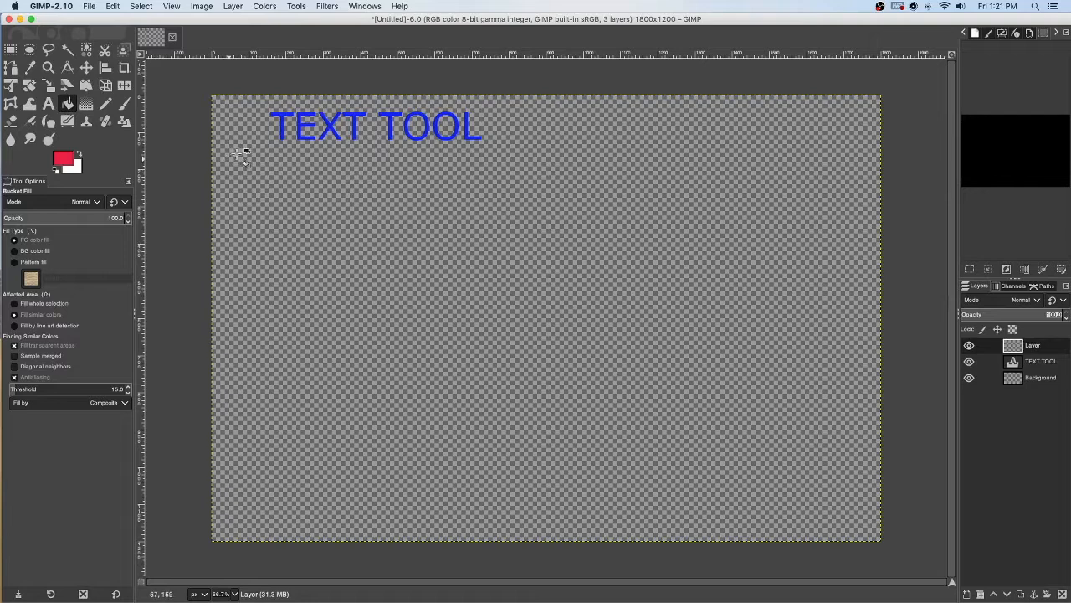
# Fill the top layer with the red foreground color and preview it at the bottom of the layer stack before returning it to the top
pyautogui.click(241, 160)
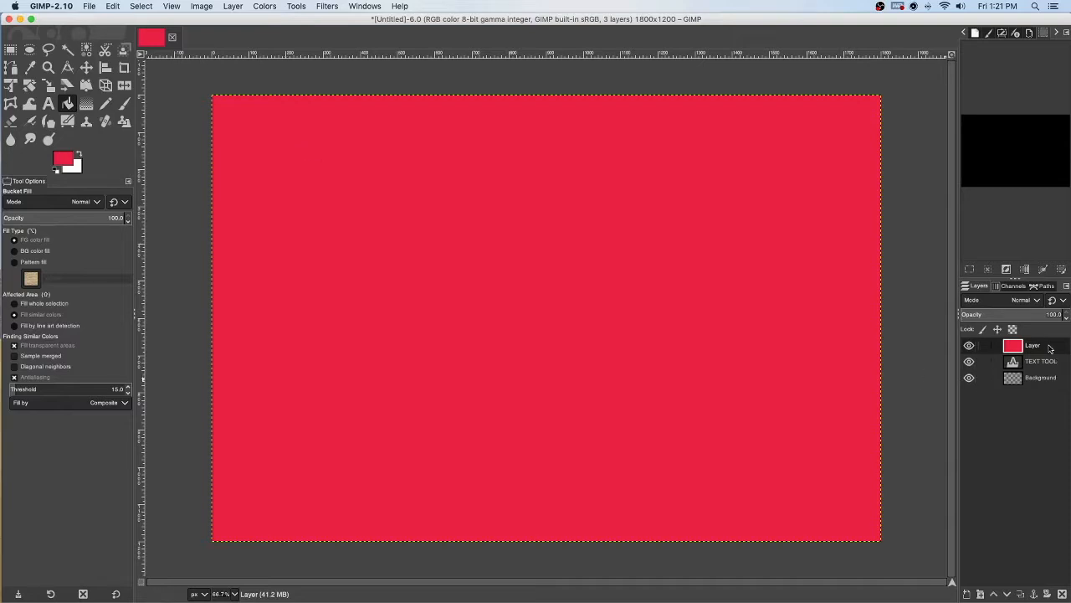
pyautogui.moveTo(1049, 348); pyautogui.dragTo(1051, 390)
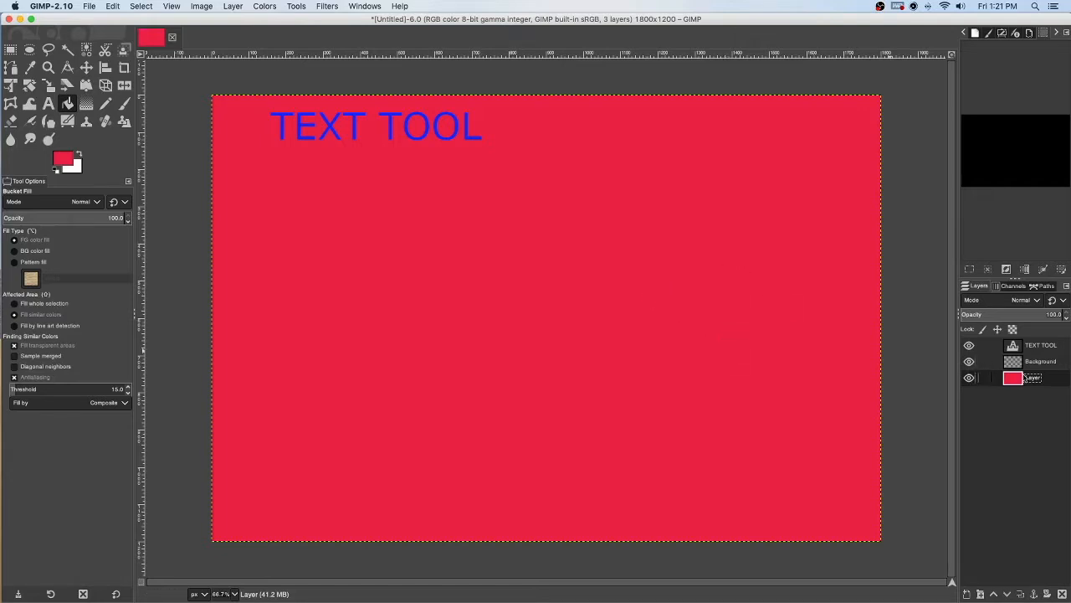
pyautogui.moveTo(1053, 382); pyautogui.dragTo(1046, 342)
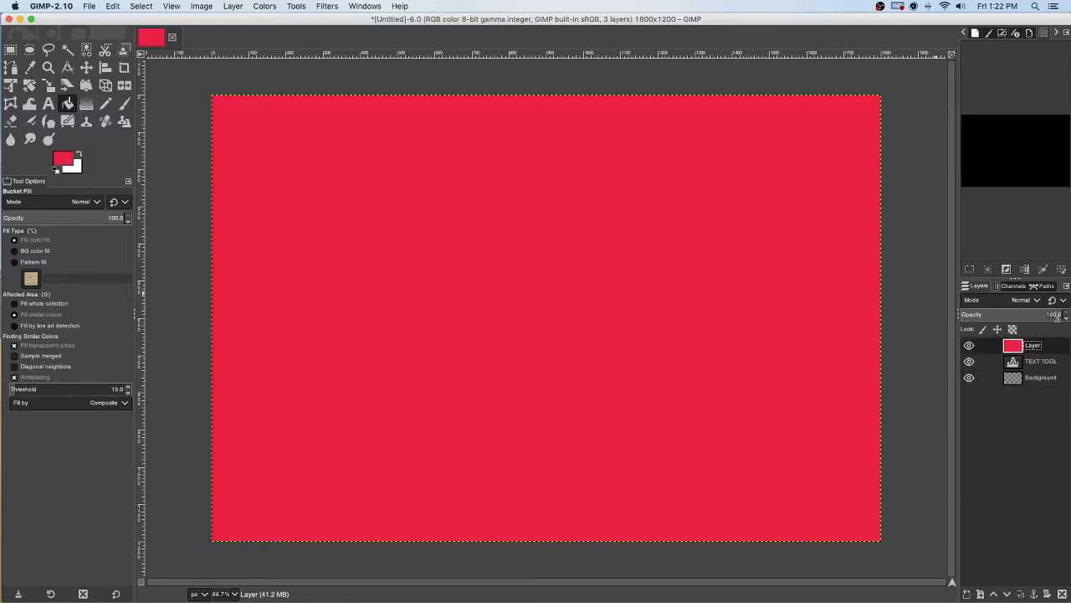
# Lower the red layer's opacity to 65 in its layer attributes
pyautogui.doubleClick(1013, 347)
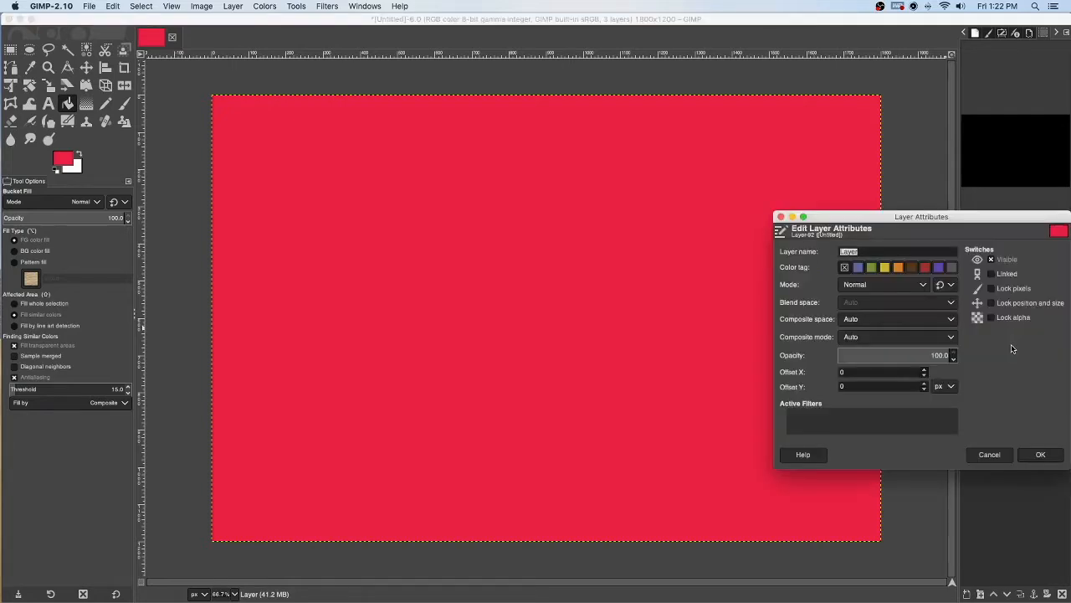
pyautogui.moveTo(946, 355); pyautogui.dragTo(832, 355)
pyautogui.click(953, 359)
pyautogui.click(953, 353)
pyautogui.moveTo(935, 355); pyautogui.dragTo(949, 355)
pyautogui.press('BackSpace')
pyautogui.press('Return')
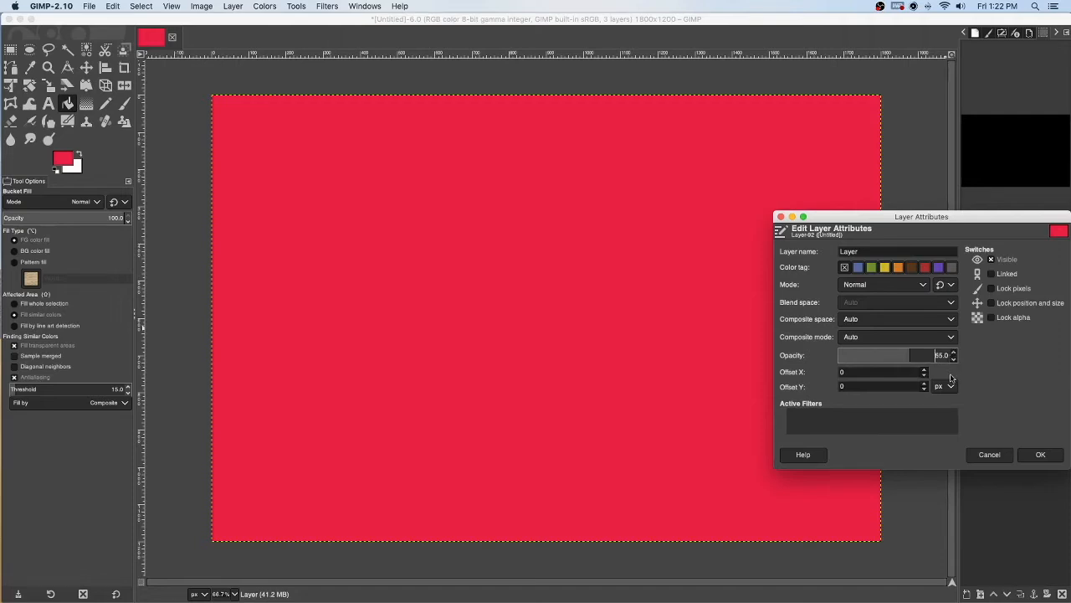
pyautogui.click(1040, 454)
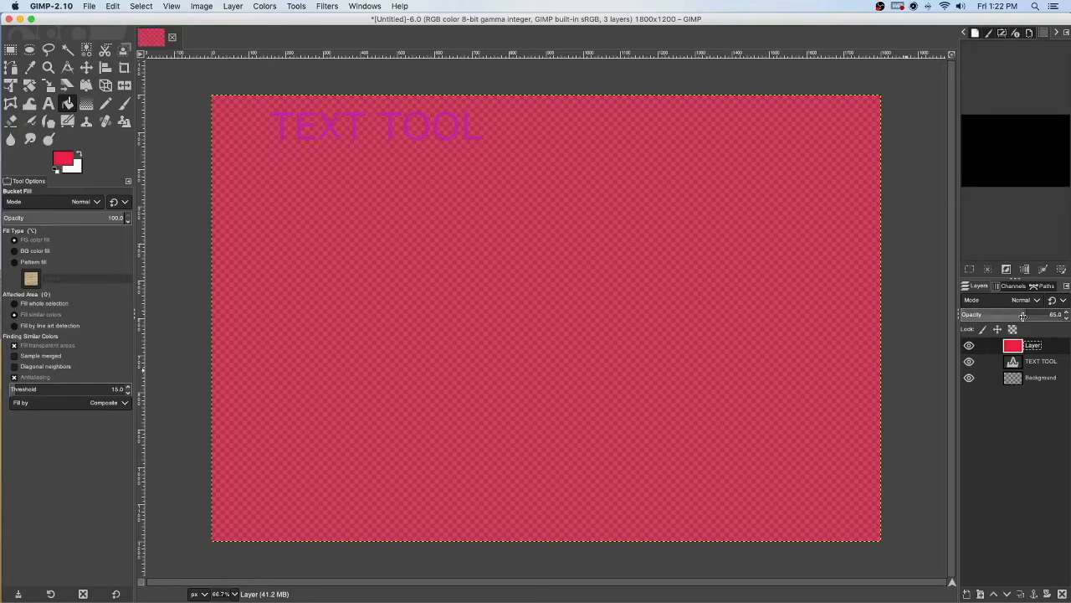
# Restore the red layer's opacity to 100 and place it at the bottom of the layer stack
pyautogui.moveTo(1022, 315); pyautogui.dragTo(1045, 391)
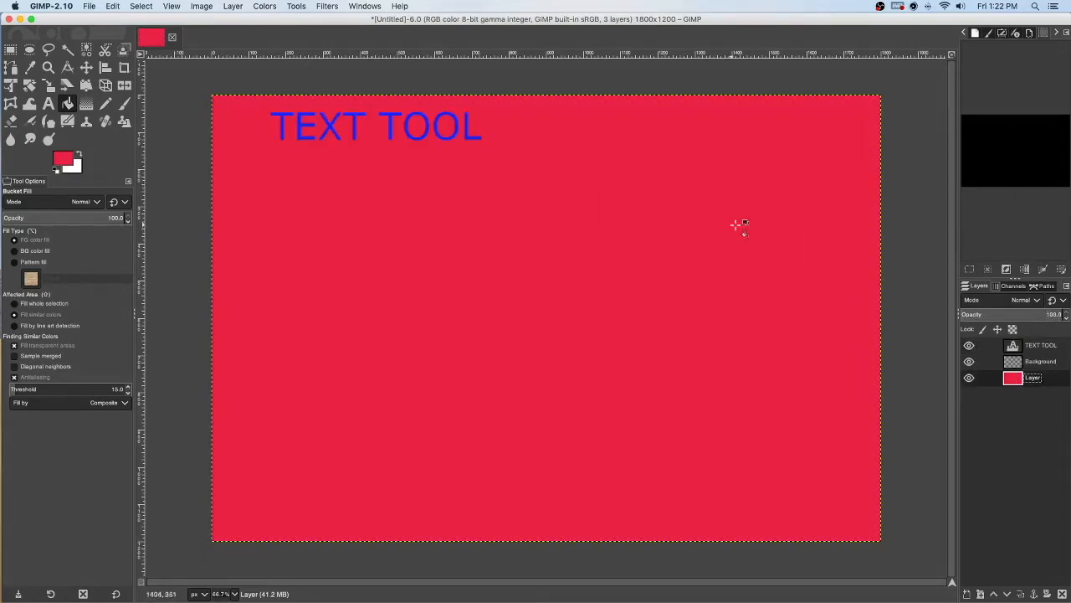
# Create a new 1800 x 1200 px transparent layer directly above the red layer and rename it "rectangle"
pyautogui.press('r')
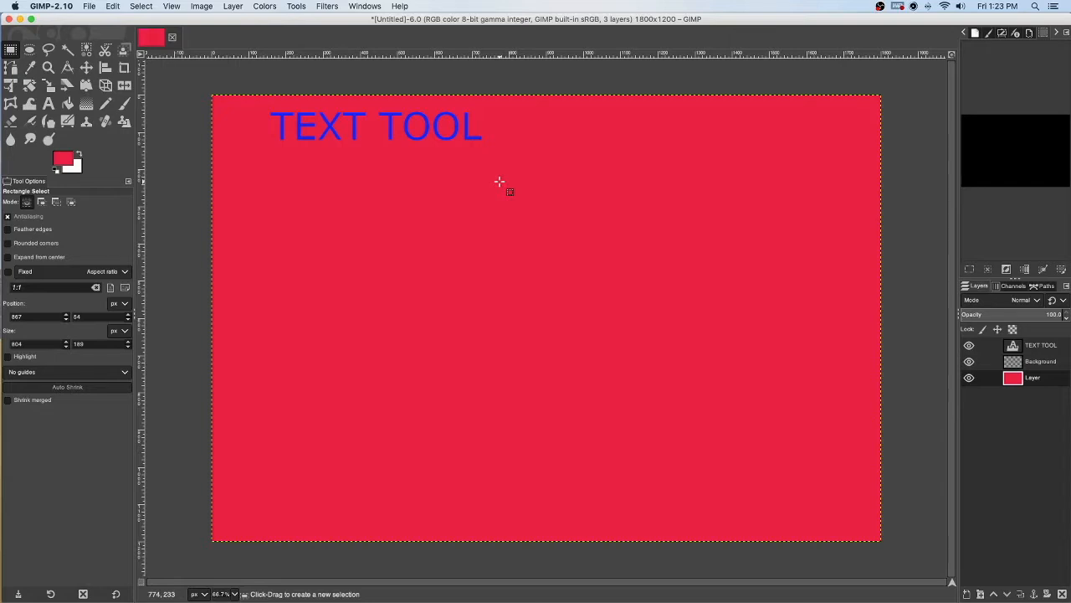
pyautogui.click(232, 7)
pyautogui.click(232, 19)
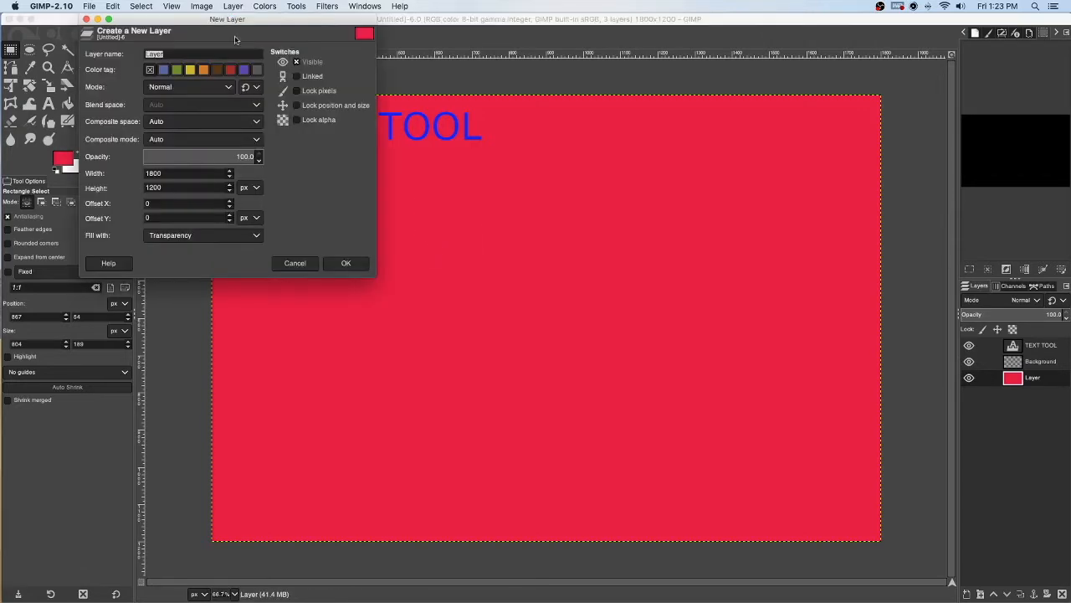
pyautogui.click(346, 263)
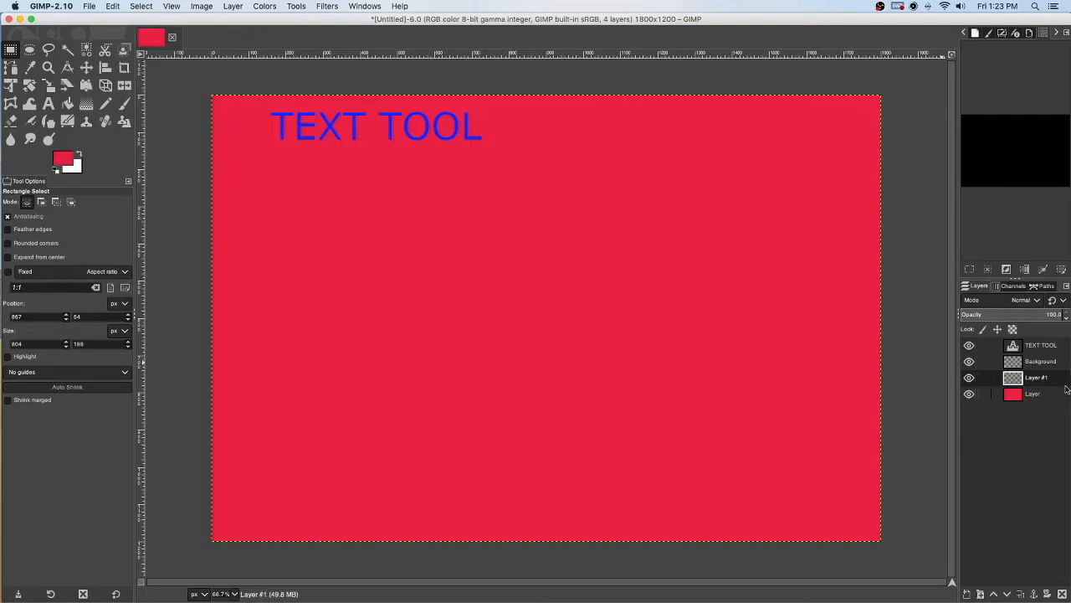
pyautogui.doubleClick(1037, 378)
pyautogui.write('f')
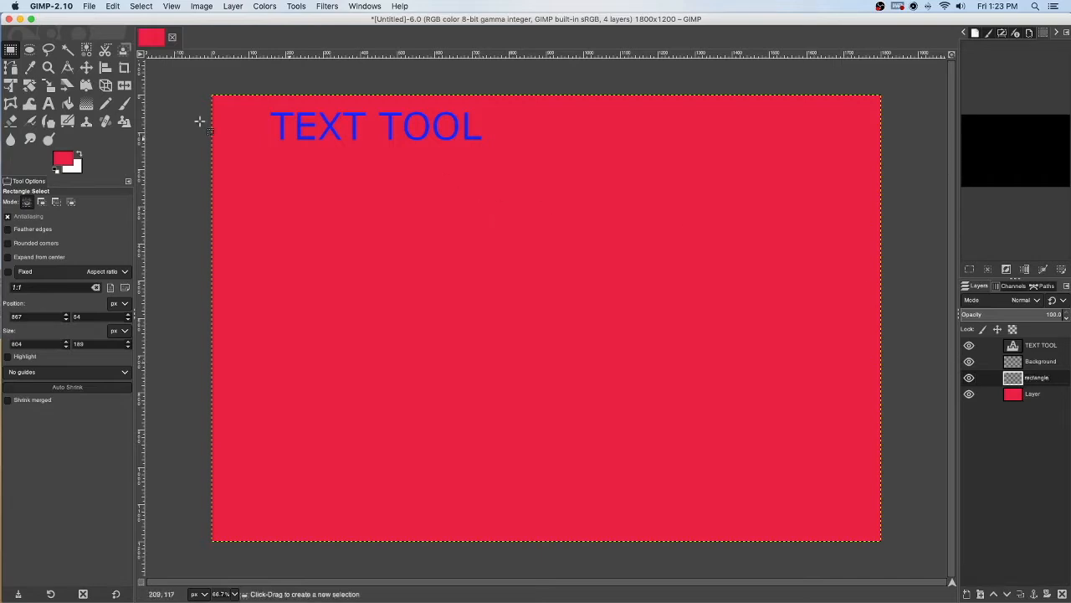
pyautogui.write('ectangle')
pyautogui.press('Return')
# Select a rectangle about 810 x 255 px beside the TEXT TOOL heading and fill it with off-white f9f6f7
pyautogui.moveTo(545, 115); pyautogui.dragTo(846, 209)
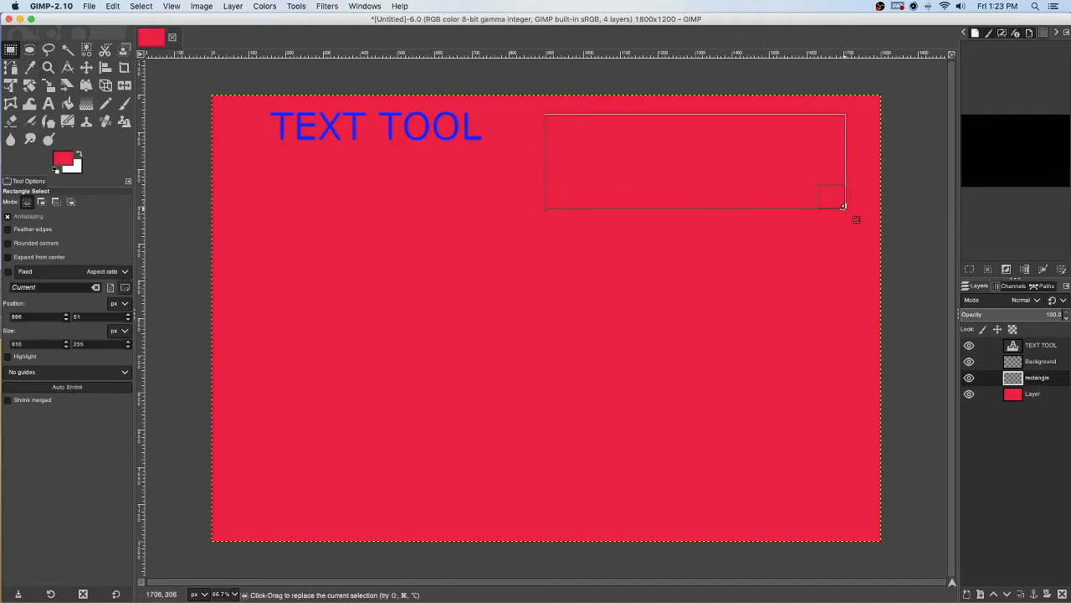
pyautogui.click(70, 103)
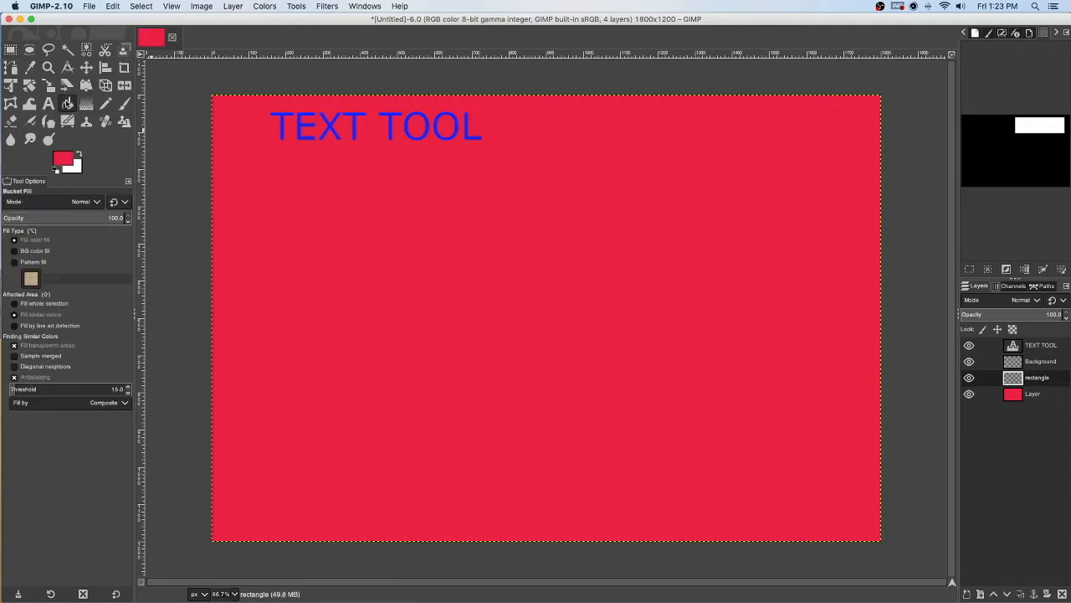
pyautogui.click(66, 160)
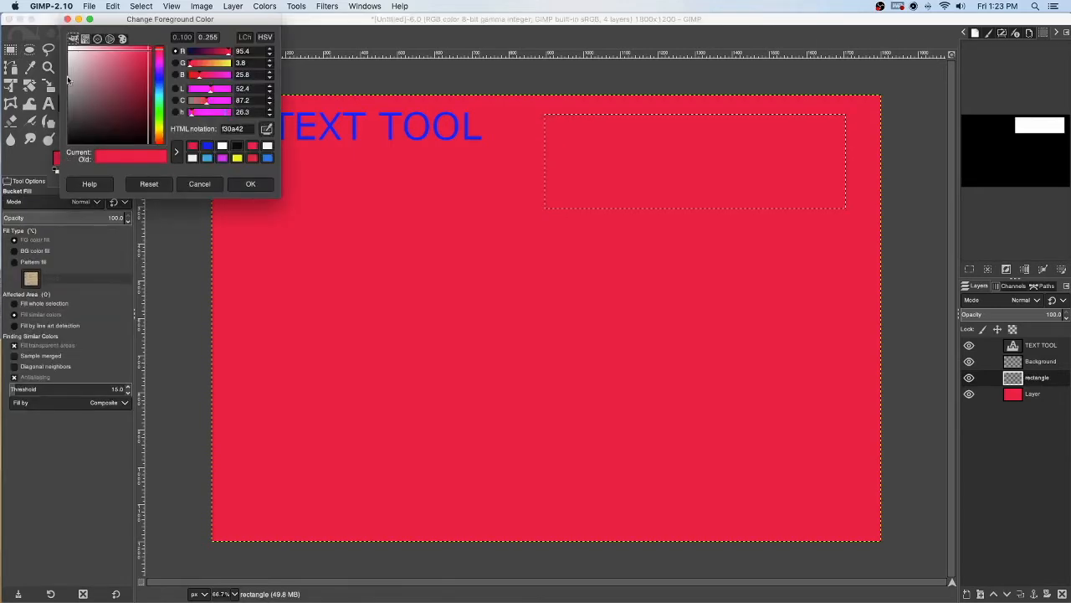
pyautogui.click(72, 52)
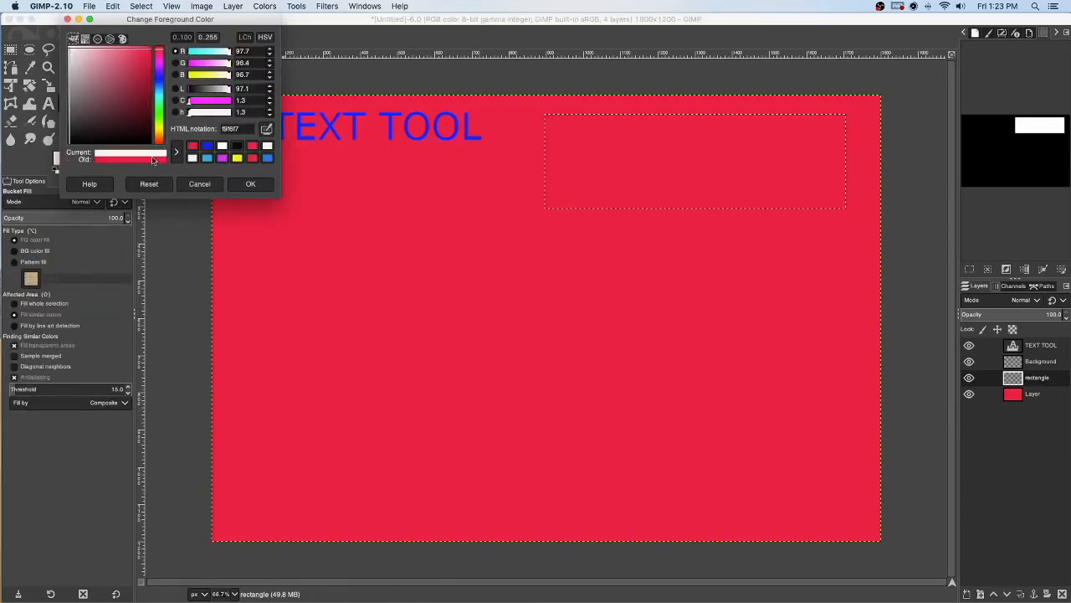
pyautogui.click(248, 186)
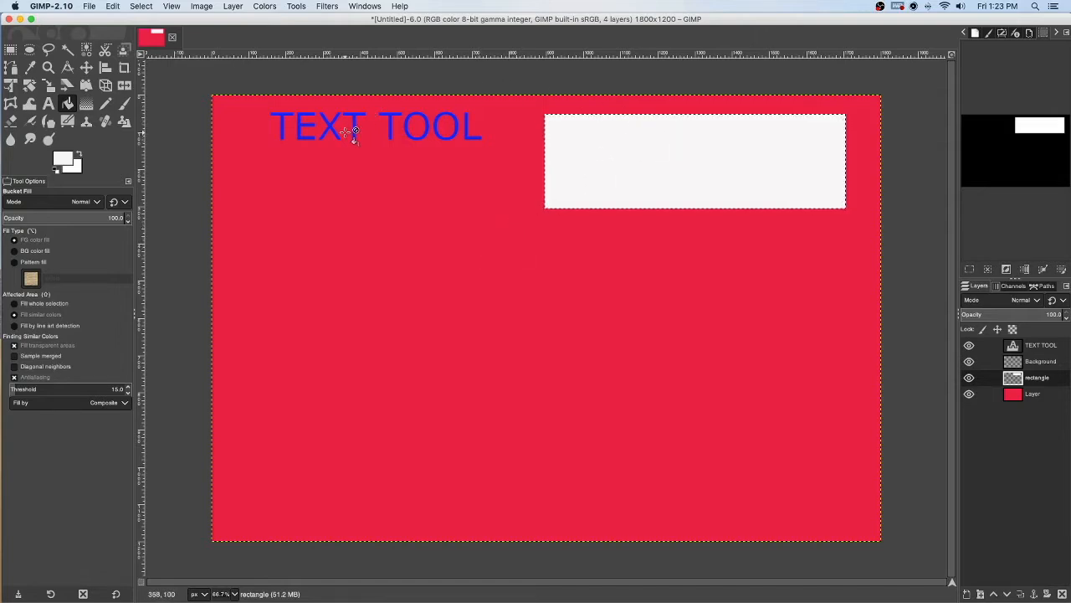
# Add a text box inside the white rectangle containing "NEW TEXT"
pyautogui.click(48, 104)
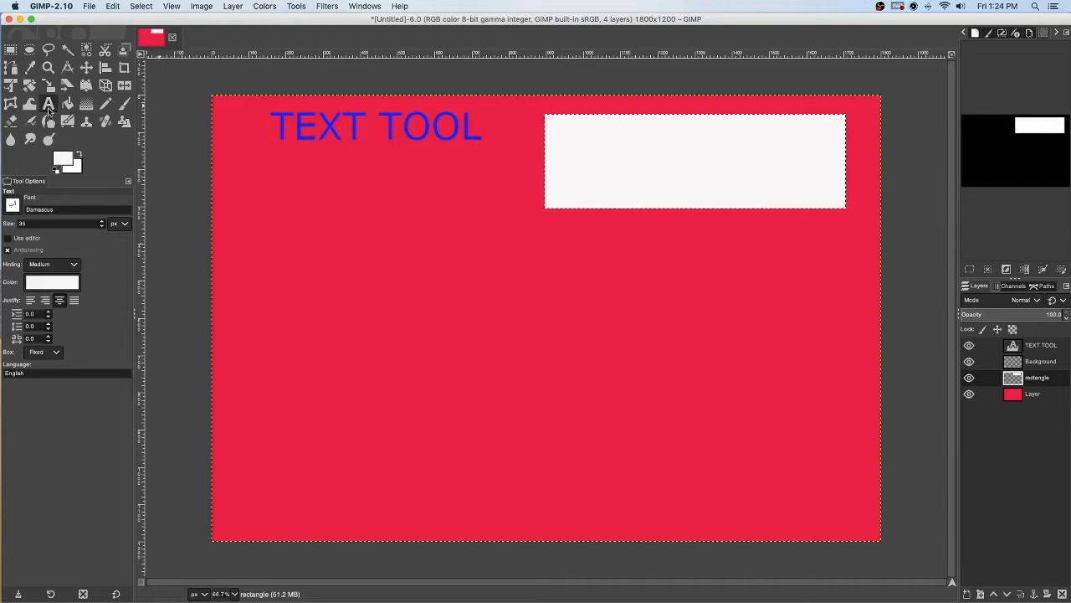
pyautogui.moveTo(559, 123); pyautogui.dragTo(826, 198)
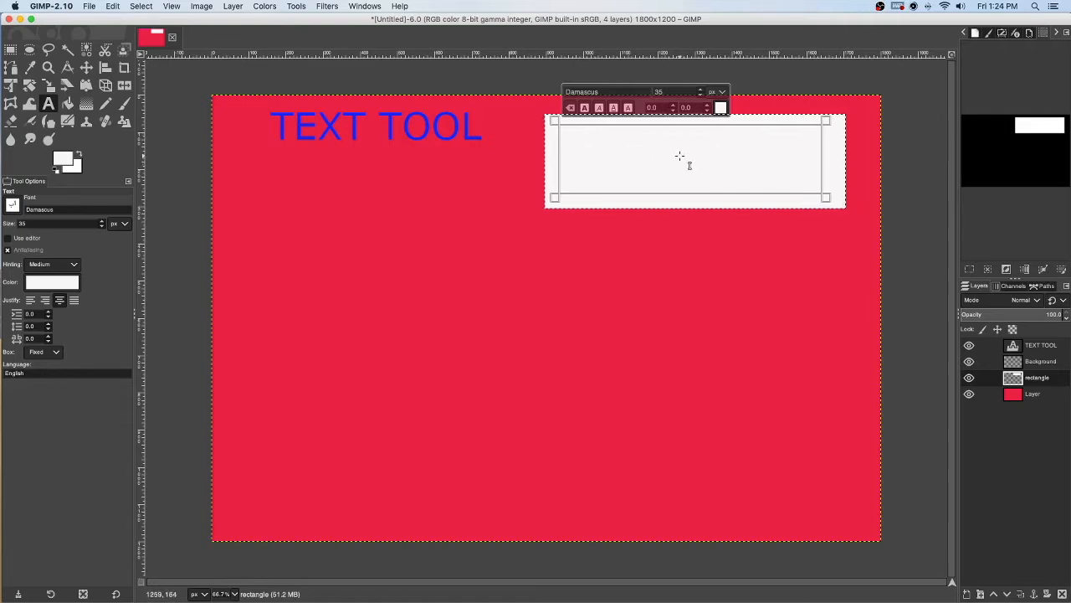
pyautogui.write('NEW TEXT')
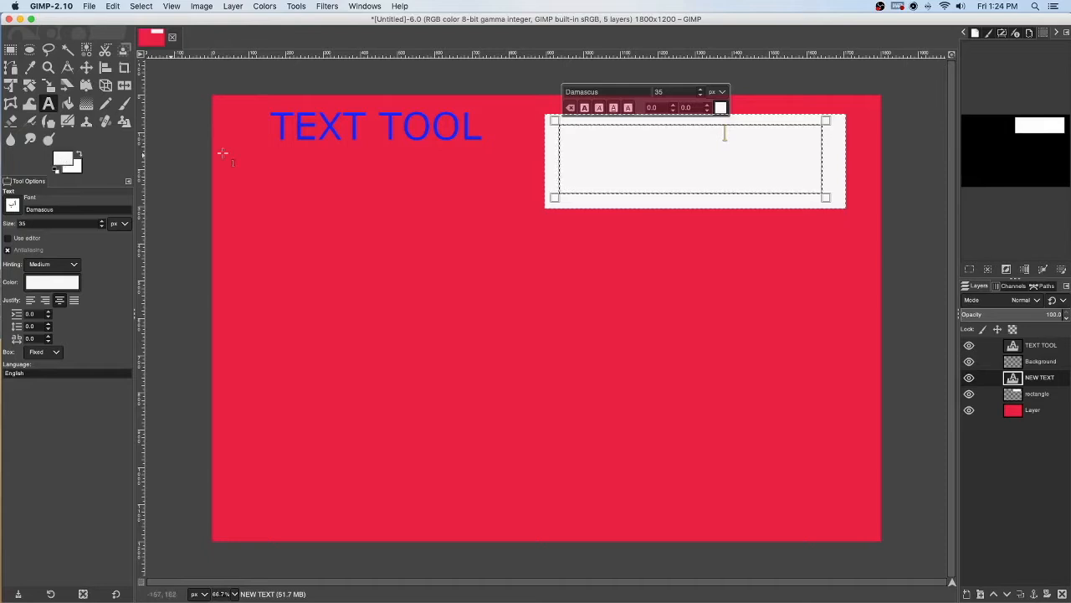
# Recolor the NEW TEXT lettering to red e21747 and set its size to 75 px
pyautogui.moveTo(724, 131); pyautogui.dragTo(565, 134)
pyautogui.click(722, 109)
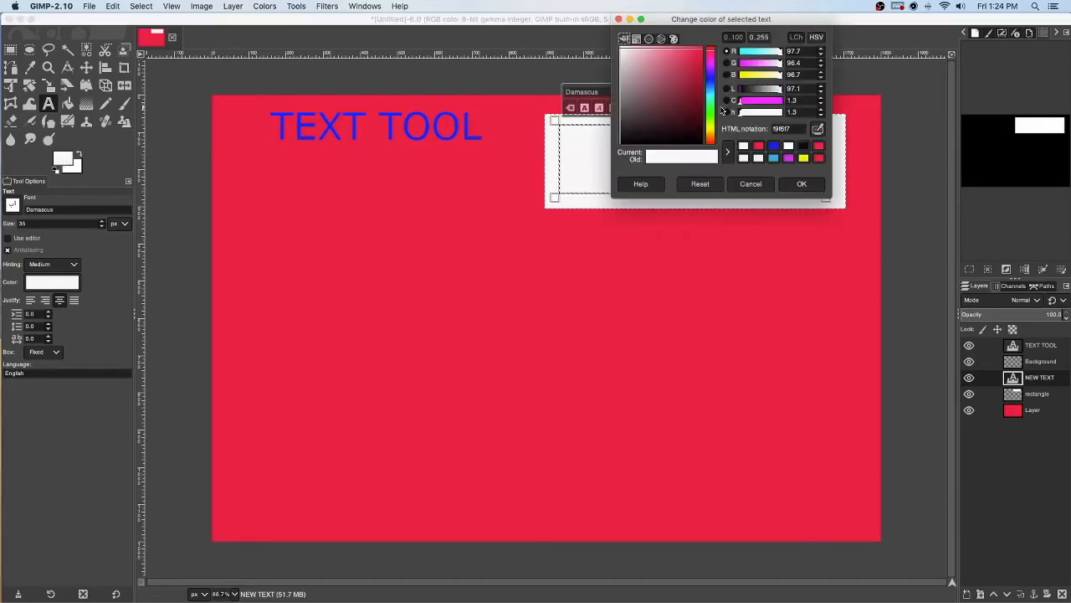
pyautogui.click(695, 56)
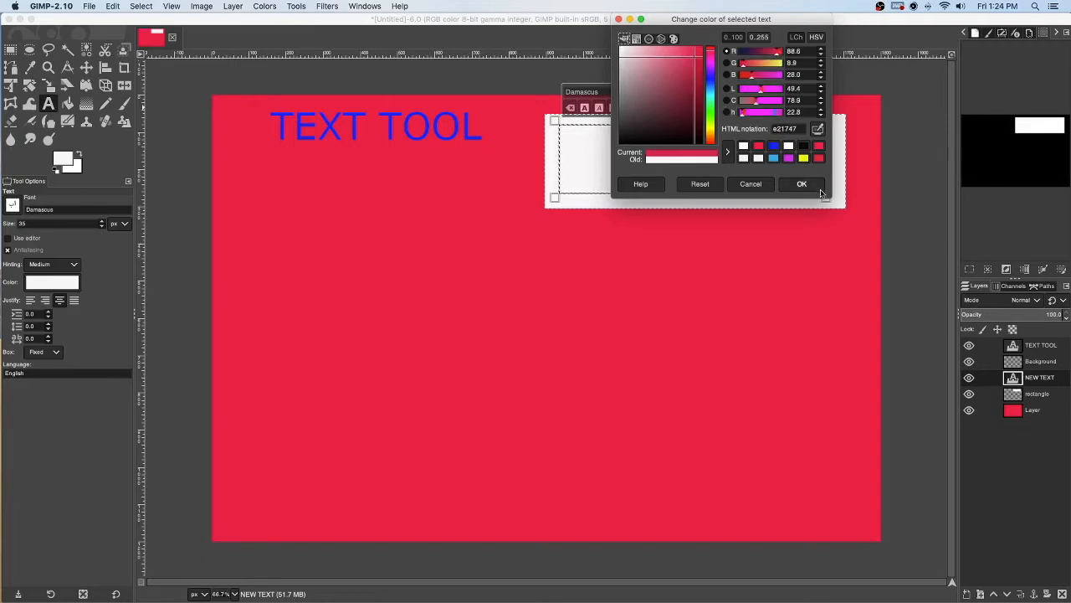
pyautogui.click(802, 184)
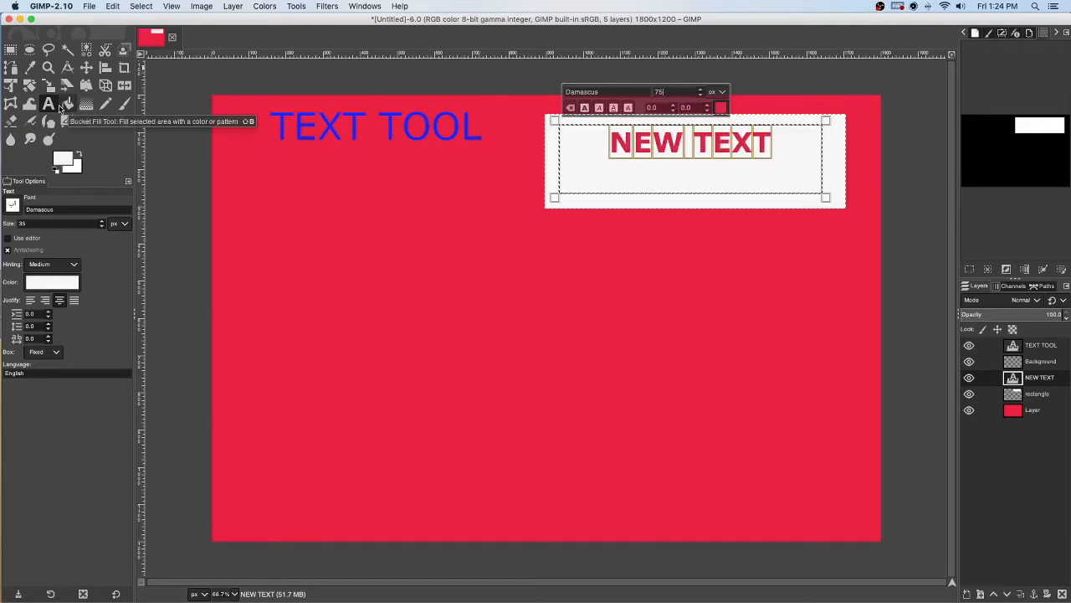
# Create a new 1800 x 1200 px transparent layer above the NEW TEXT layer for a circle
pyautogui.click(61, 106)
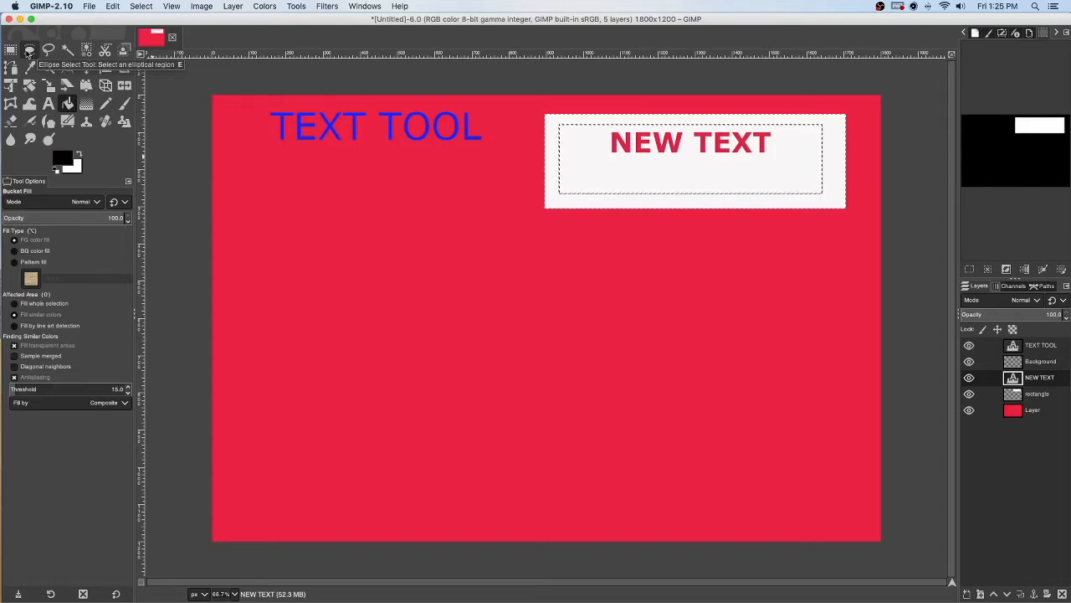
pyautogui.click(233, 7)
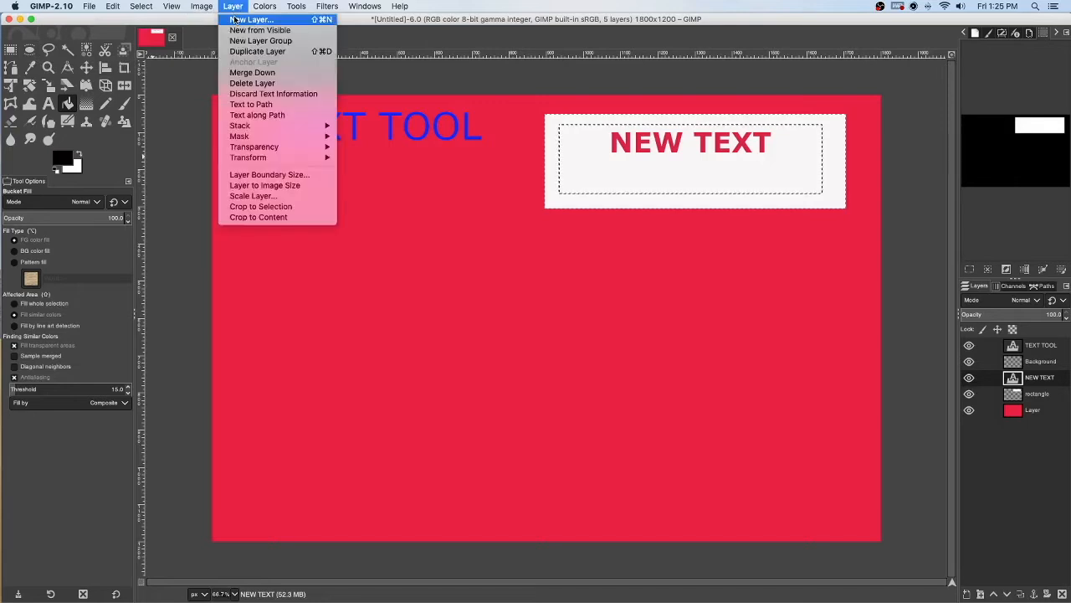
pyautogui.click(250, 19)
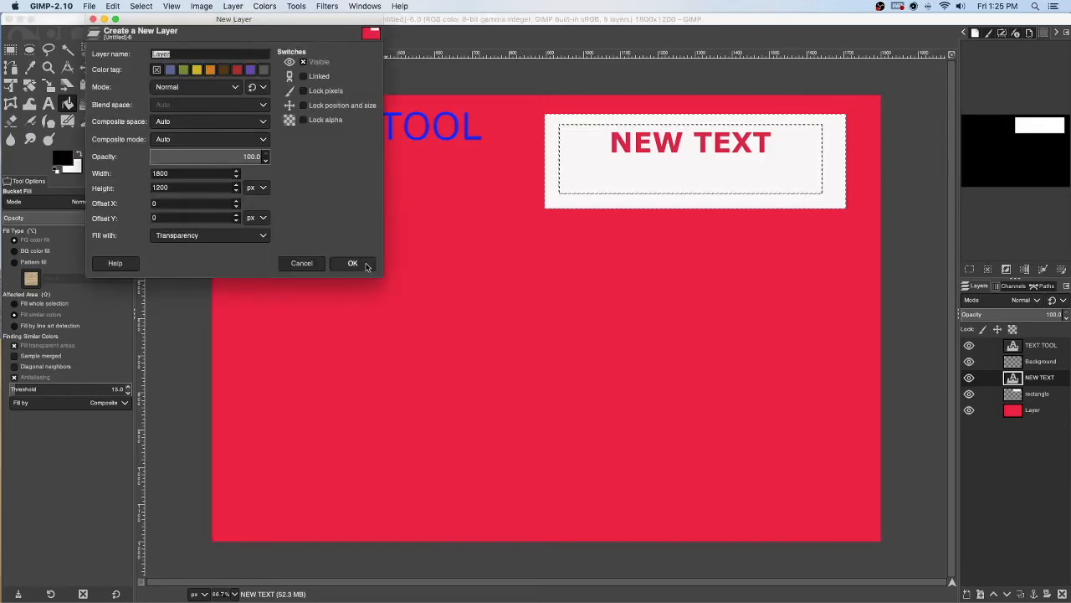
pyautogui.click(365, 266)
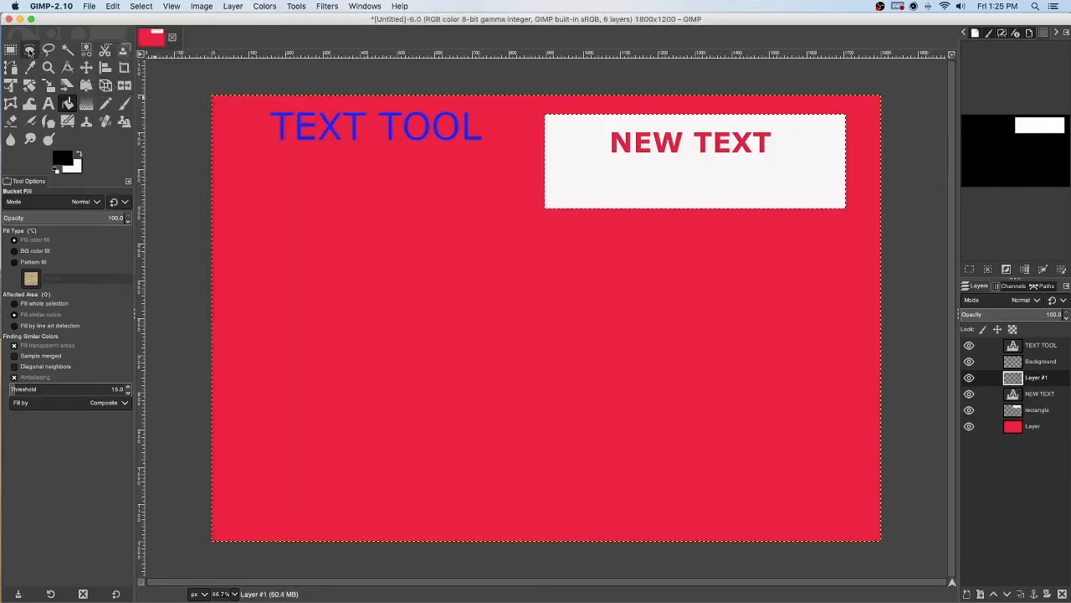
# Select an ellipse about 584 x 547 px below the TEXT TOOL heading and fill it with black
pyautogui.click(29, 49)
pyautogui.moveTo(239, 226); pyautogui.dragTo(457, 429)
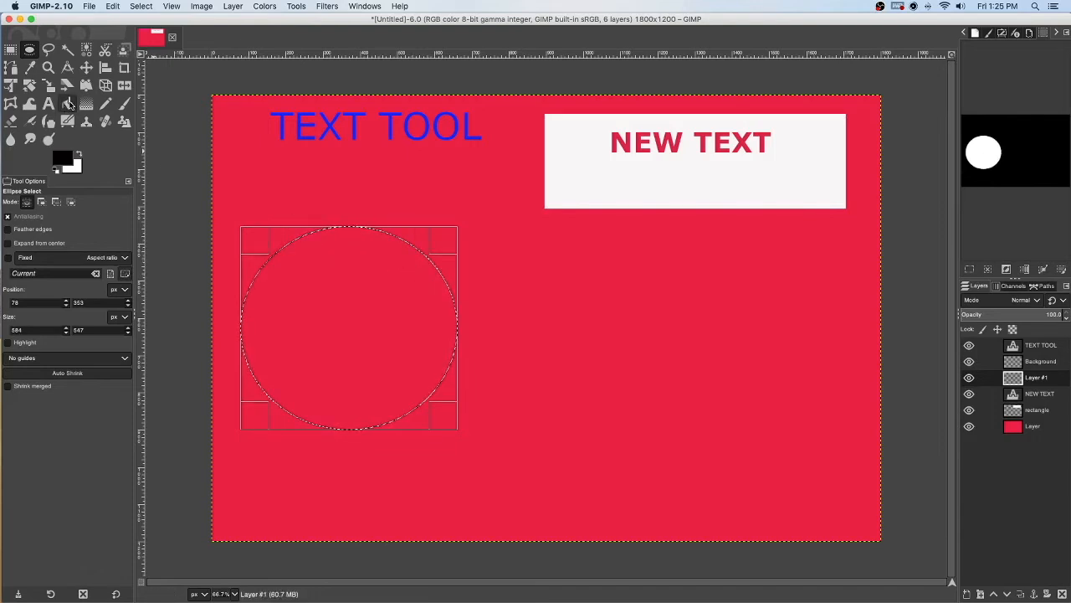
pyautogui.click(69, 103)
pyautogui.click(65, 159)
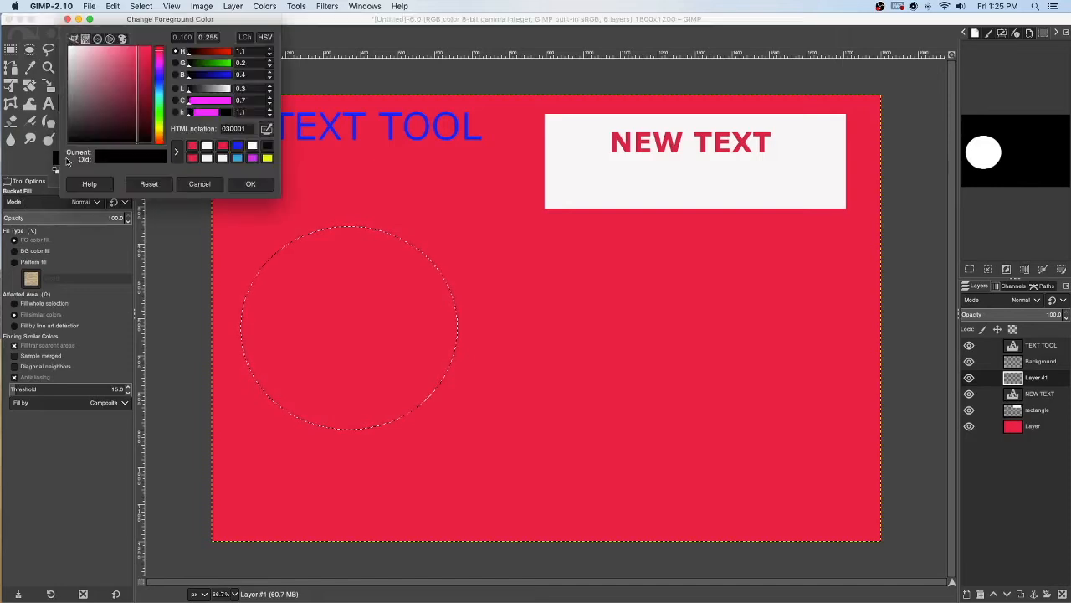
pyautogui.click(199, 184)
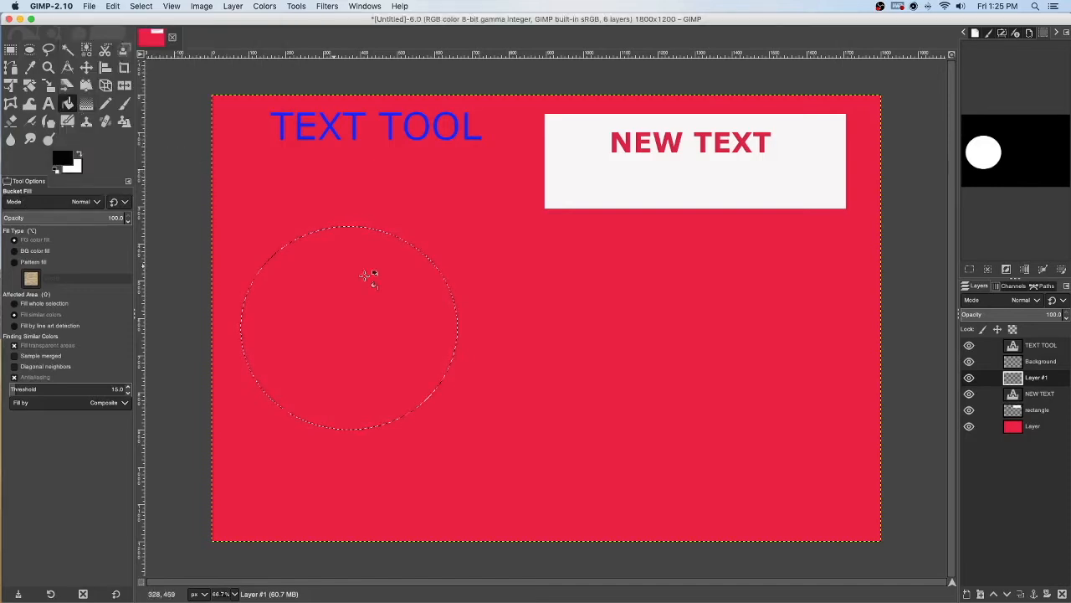
pyautogui.click(293, 259)
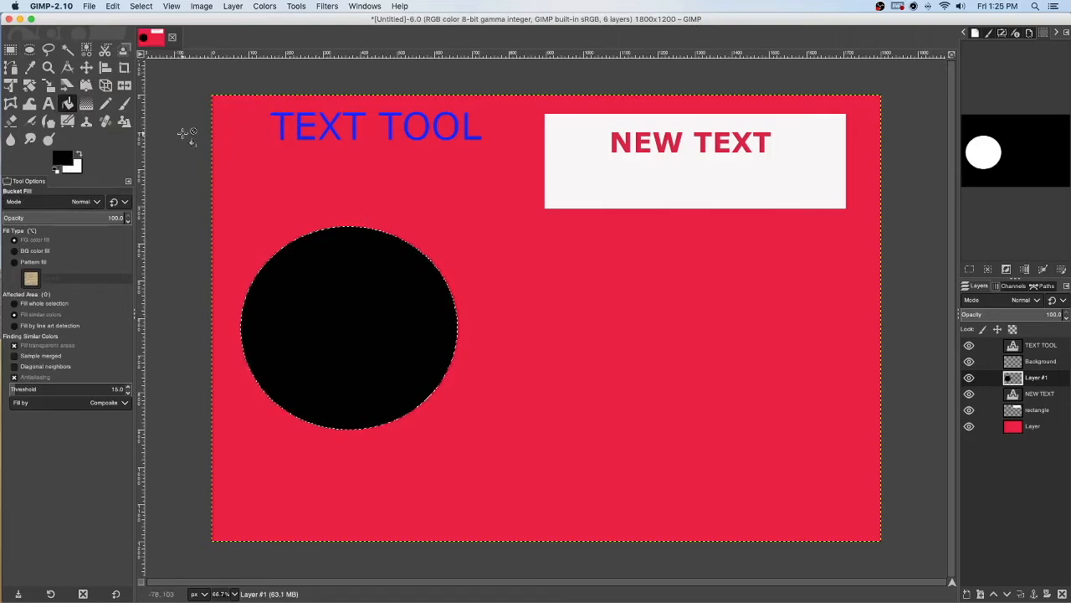
# Create a new 1800 x 1200 px transparent layer above the black circle's layer for the next text
pyautogui.click(48, 104)
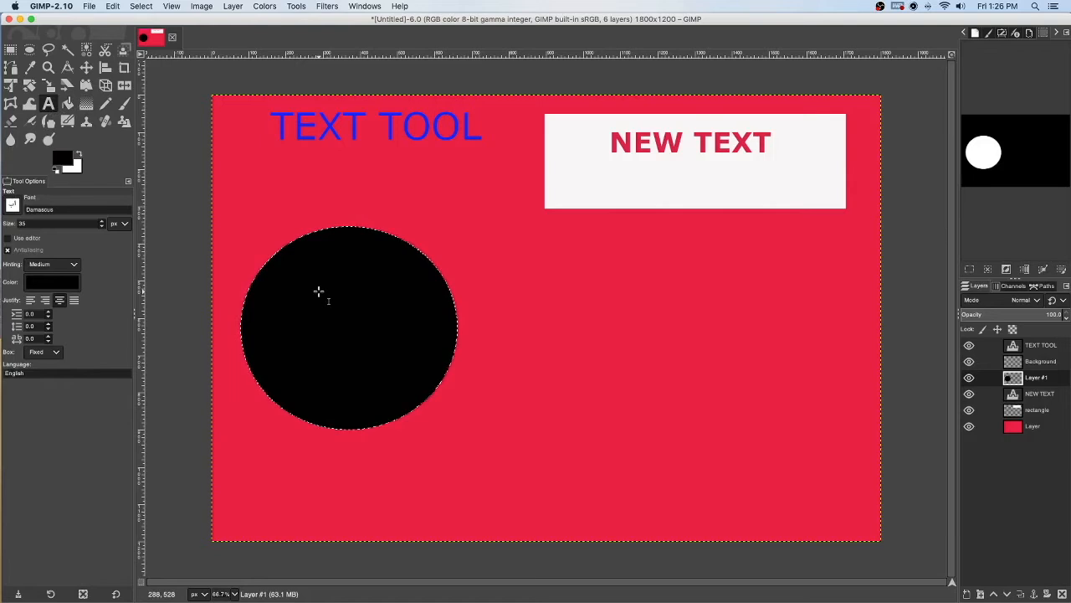
pyautogui.click(233, 6)
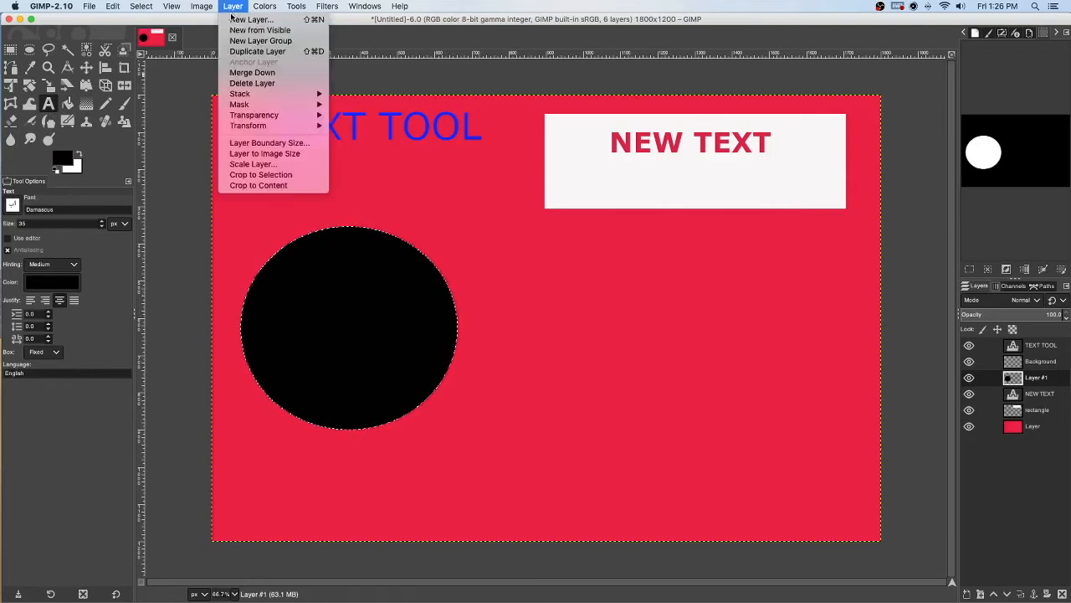
pyautogui.click(235, 19)
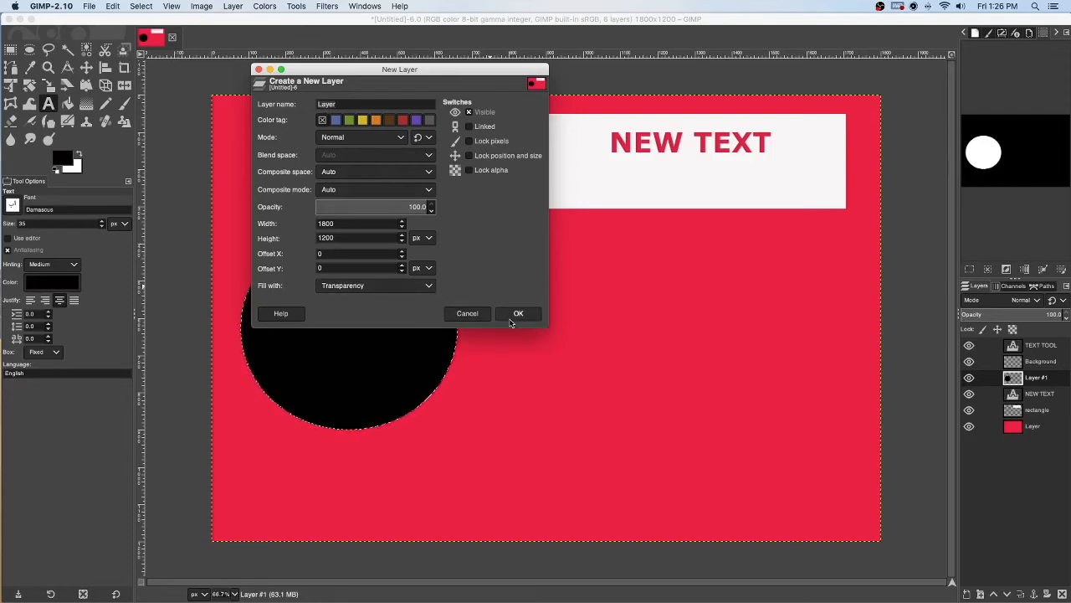
pyautogui.click(428, 287)
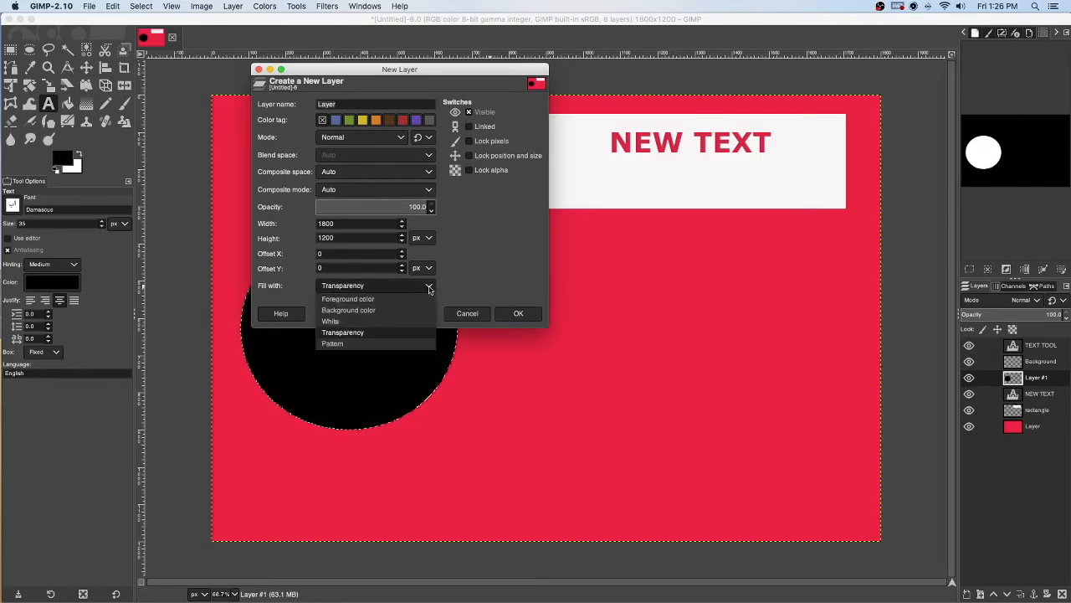
pyautogui.click(484, 285)
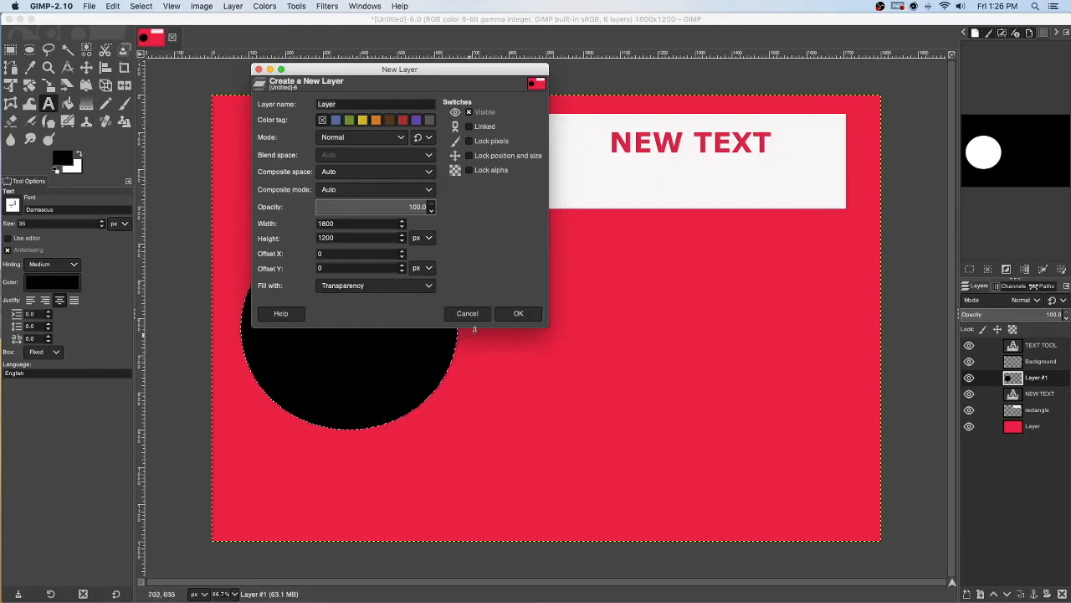
pyautogui.click(519, 313)
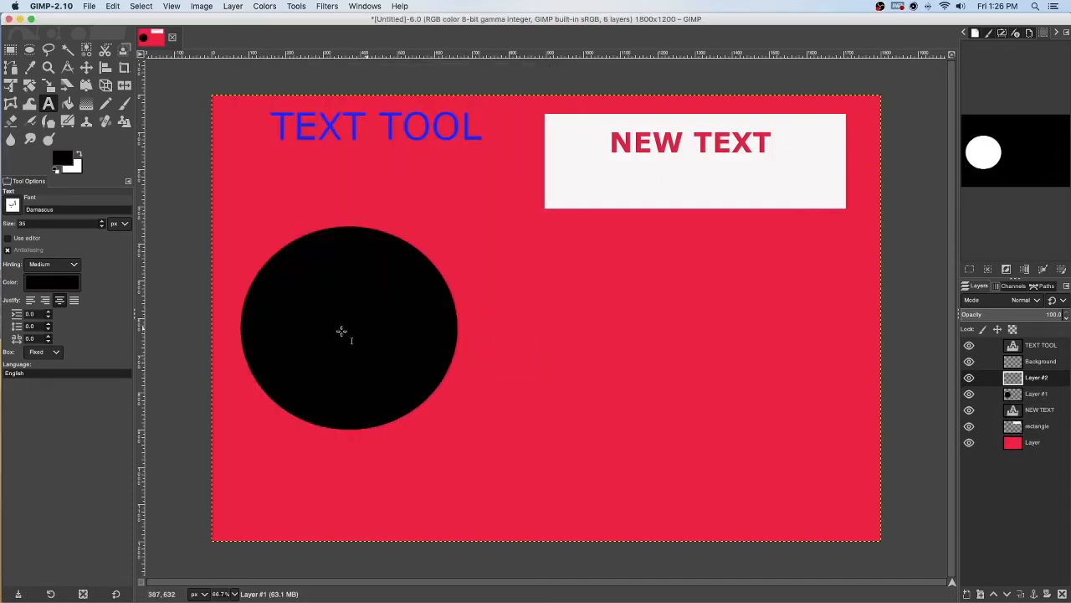
# Add a text box in the upper part of the black circle reading "3rd text sample" in red f3073f
pyautogui.click(63, 158)
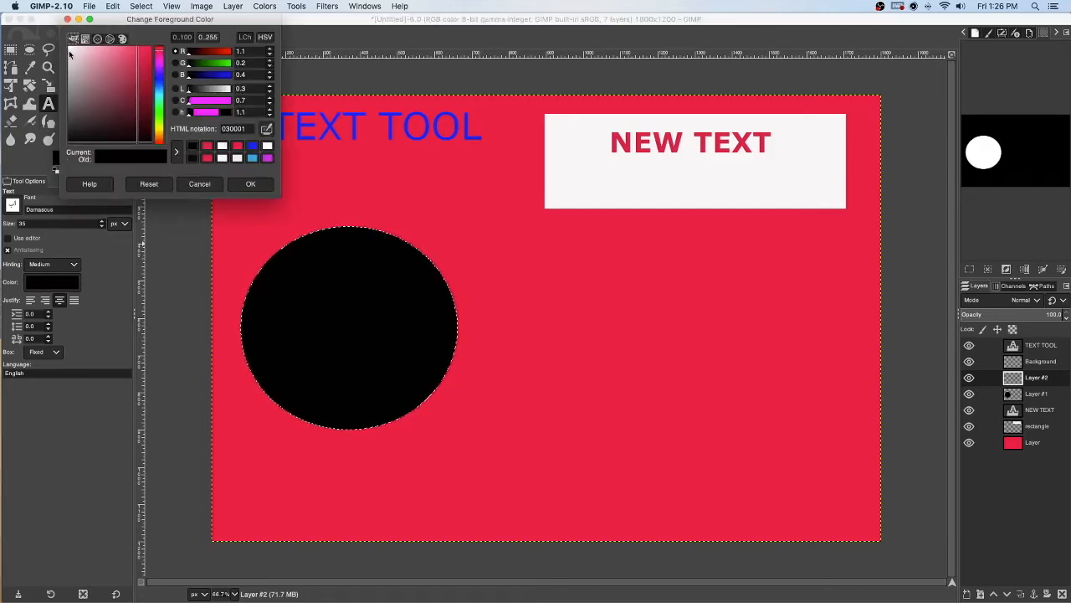
pyautogui.click(154, 59)
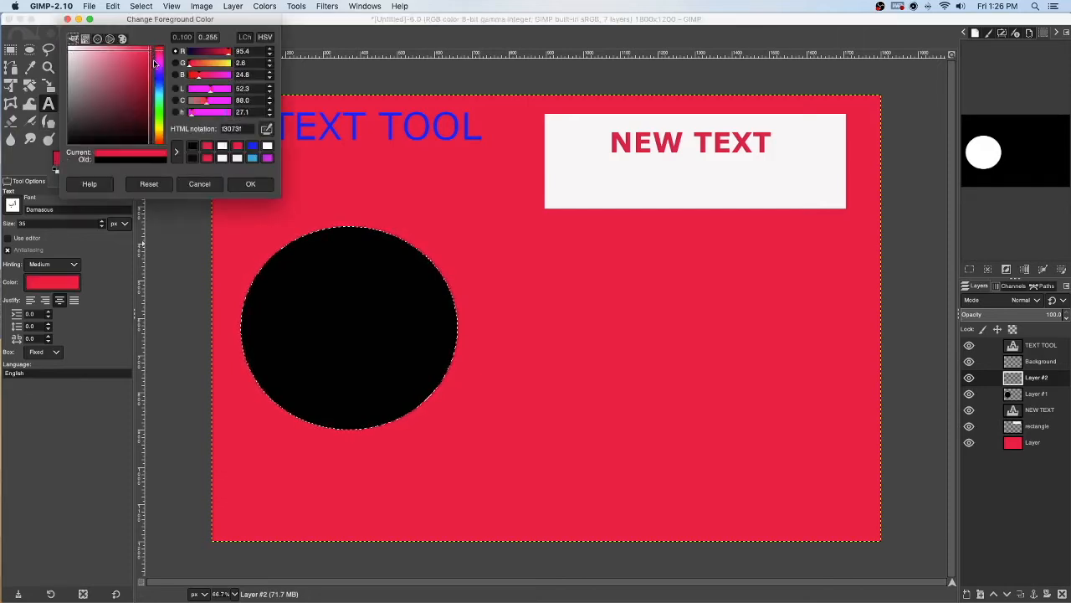
pyautogui.click(250, 183)
pyautogui.moveTo(277, 277); pyautogui.dragTo(430, 371)
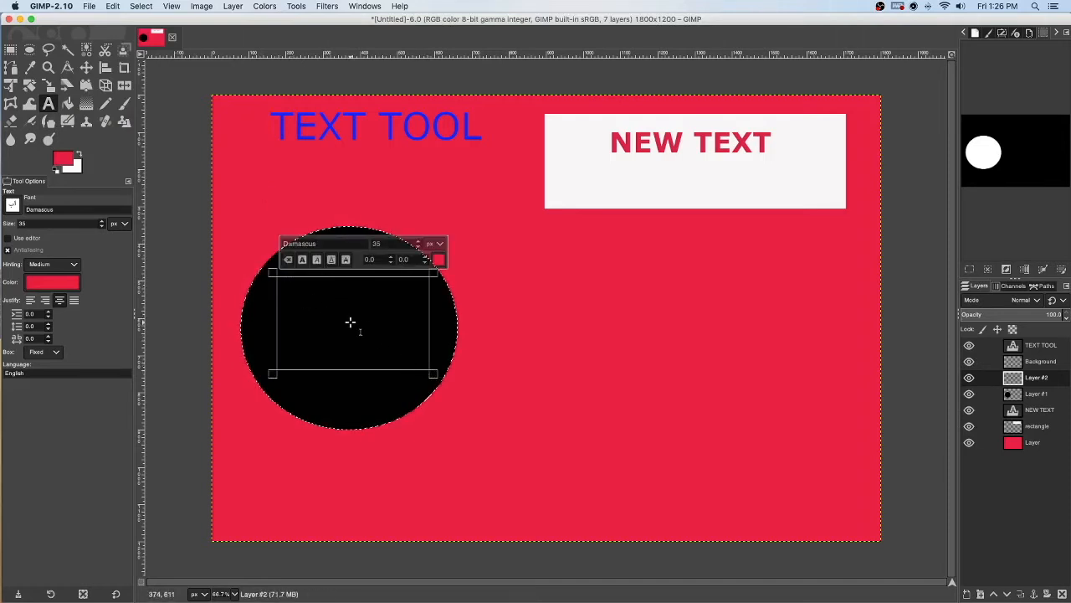
pyautogui.write('#rd')
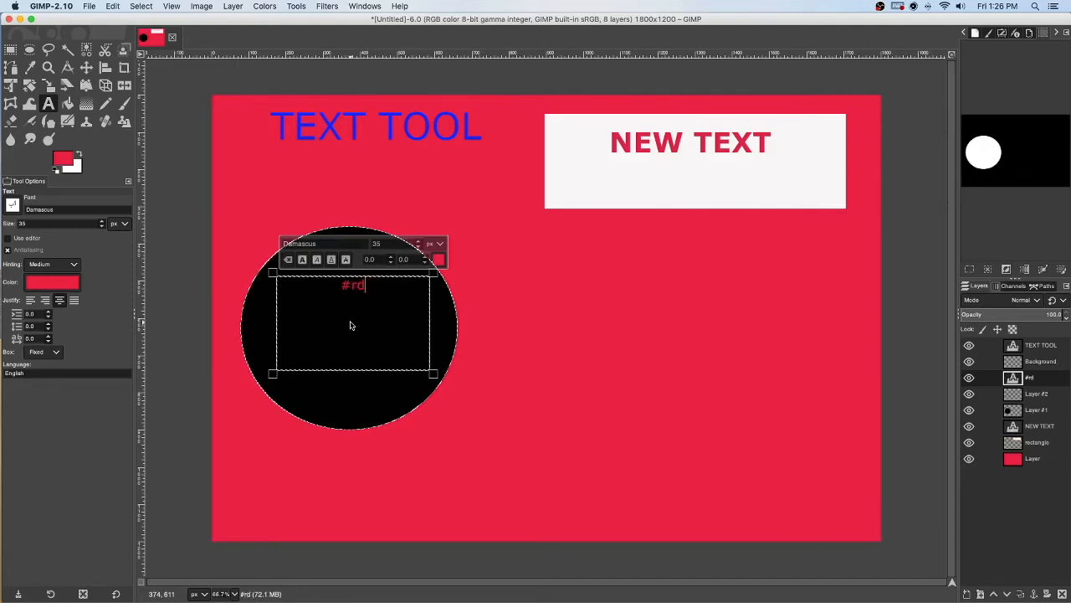
pyautogui.press('BackSpace')
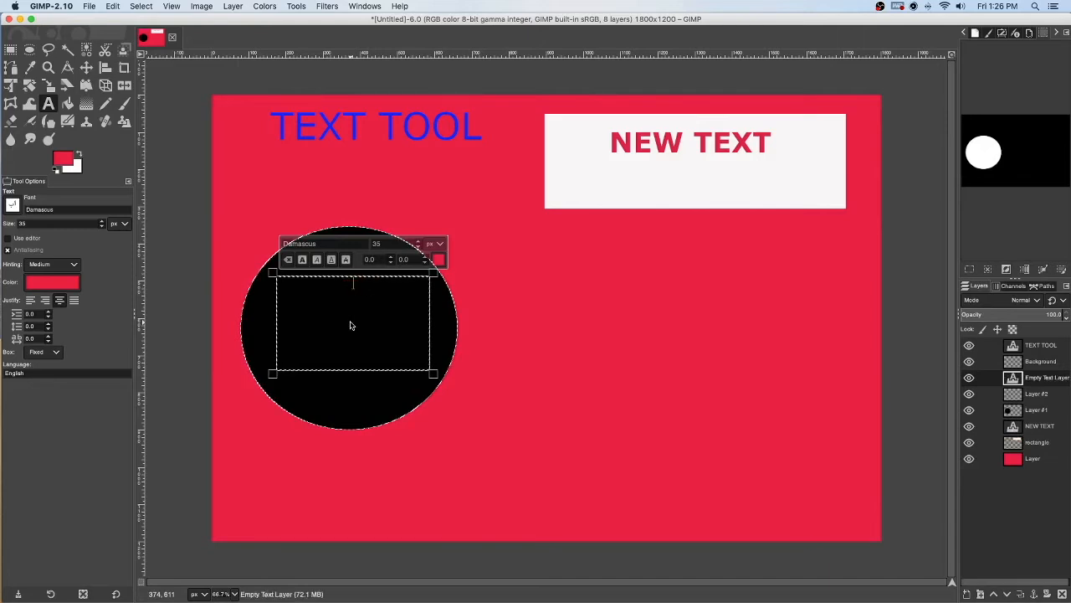
pyautogui.write('3rd text s')
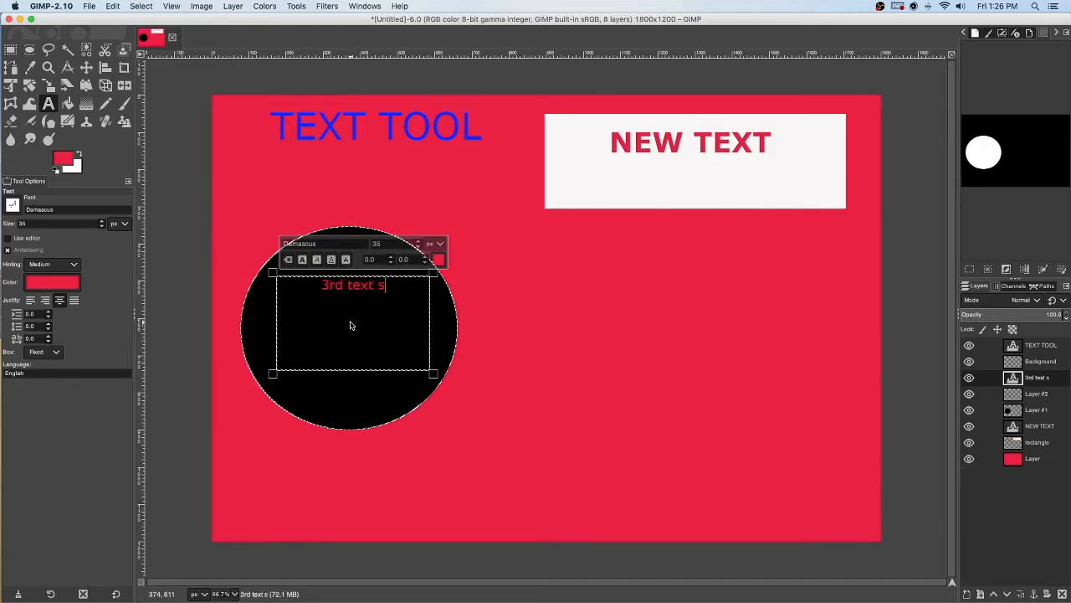
pyautogui.write('ample')
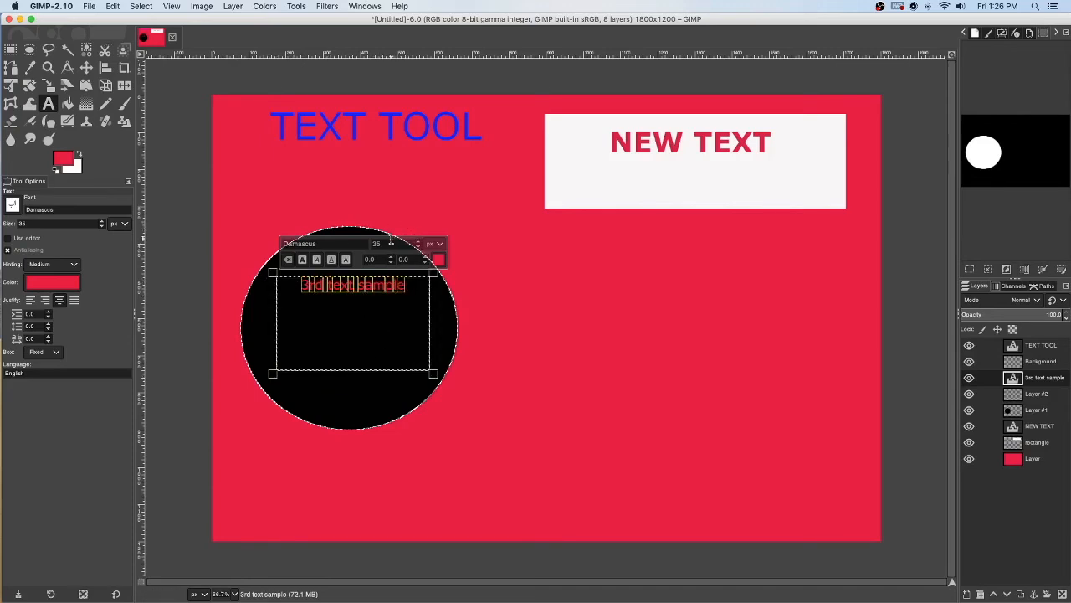
# Set the "3rd text sample" lettering to 50 px in the Didot Bold font
pyautogui.write('50')
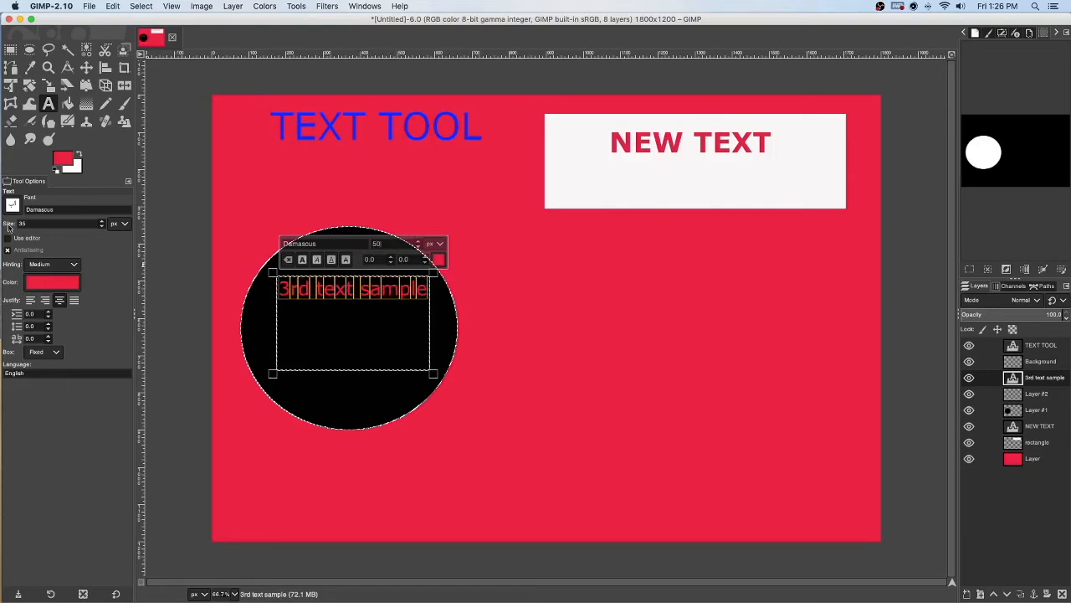
pyautogui.click(11, 206)
pyautogui.scroll(-5, 25, 296)
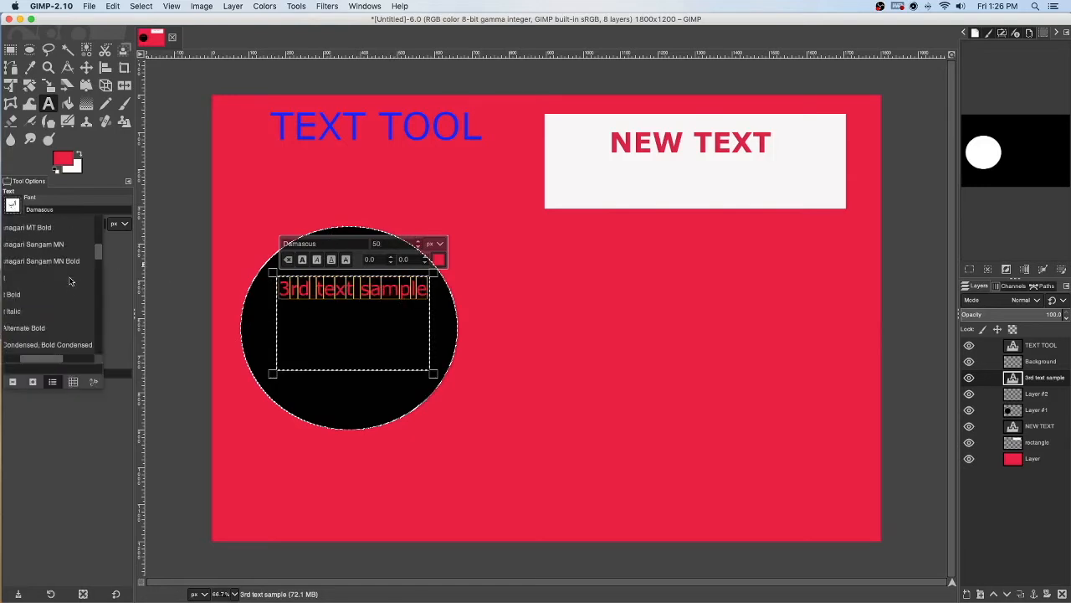
pyautogui.click(25, 295)
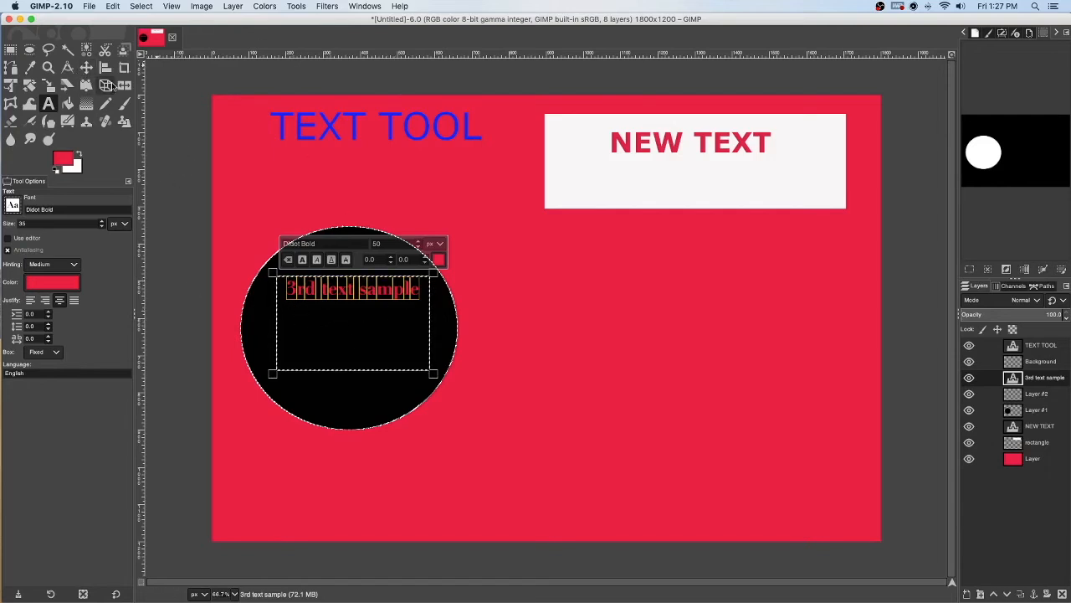
# Create a new transparent layer above the "3rd text sample" layer
pyautogui.click(233, 6)
pyautogui.click(233, 18)
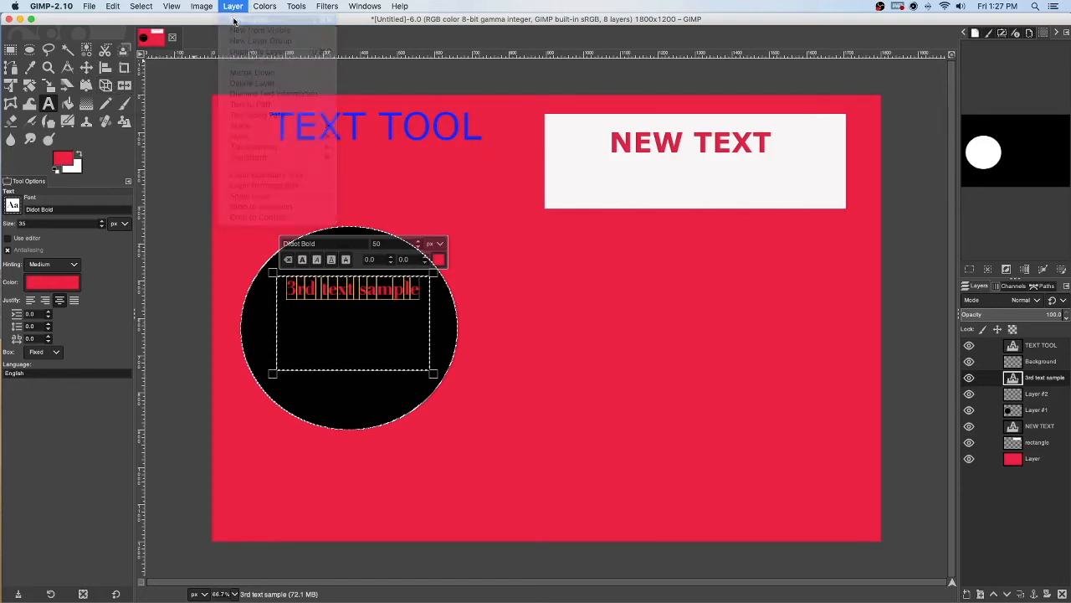
pyautogui.click(352, 263)
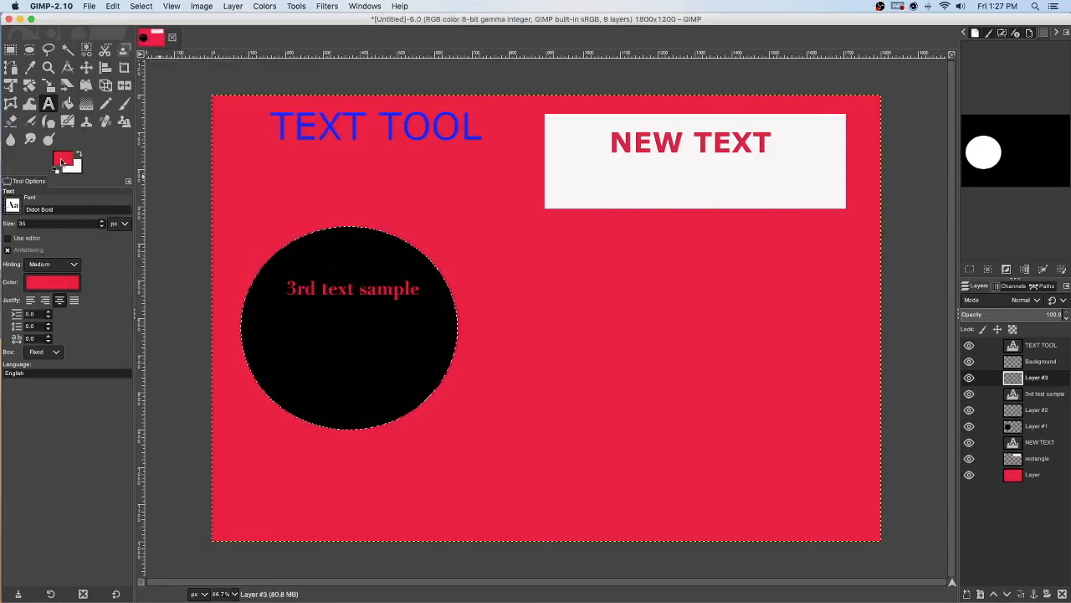
# Set the foreground color to the near-white f9f2f4
pyautogui.click(60, 163)
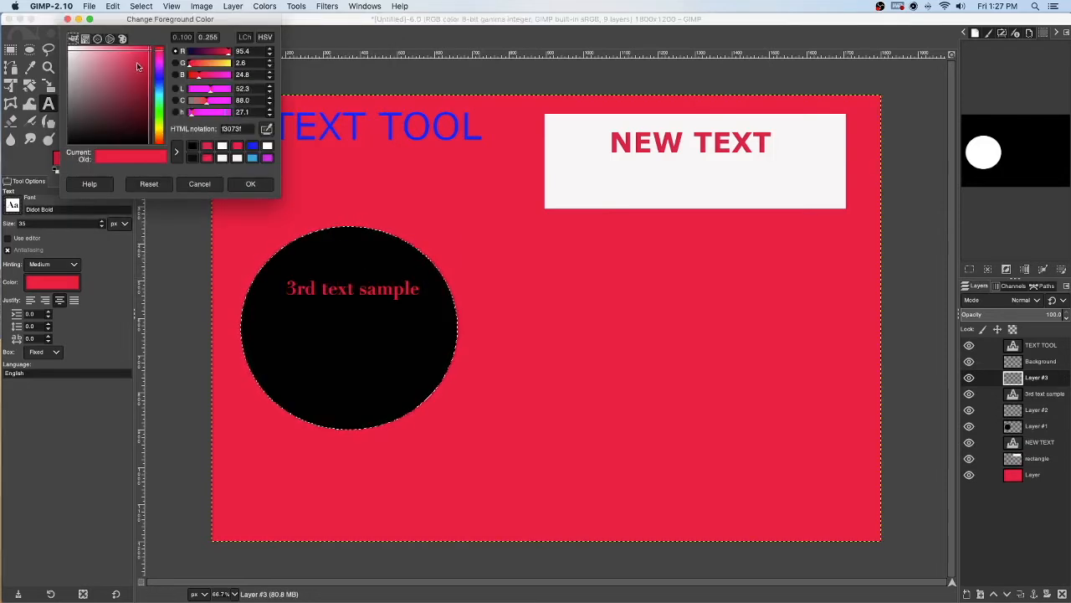
pyautogui.click(71, 51)
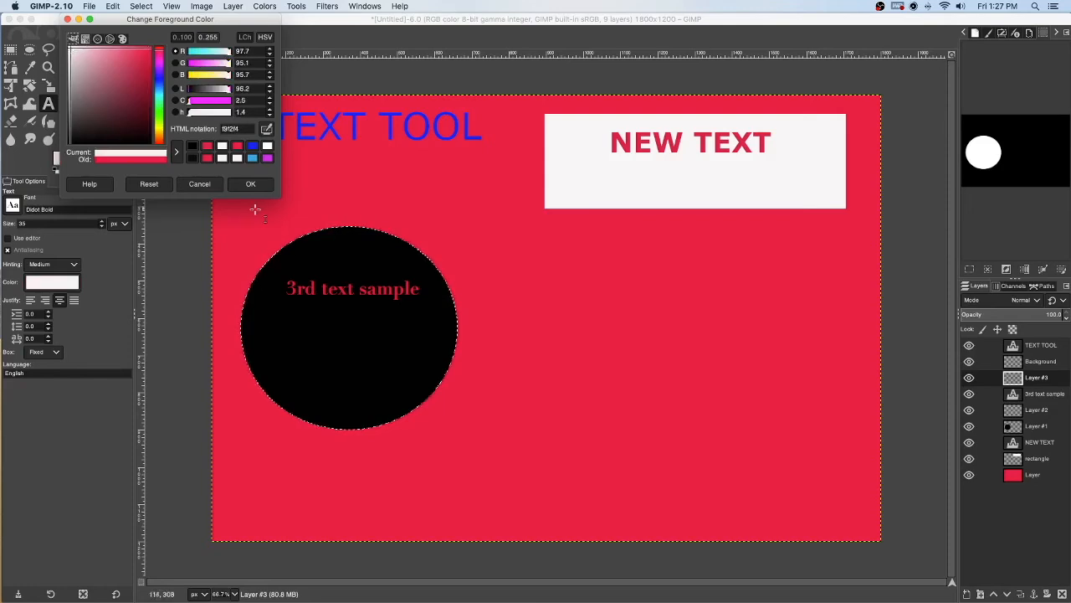
pyautogui.click(250, 185)
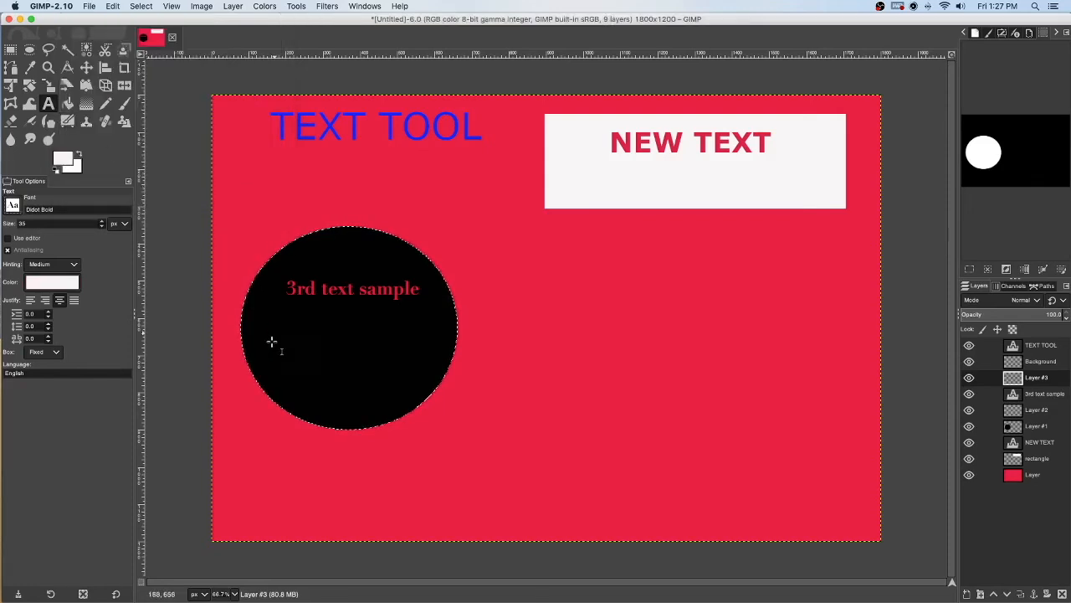
# Add a text box in the lower part of the black circle reading "4th Test sample"
pyautogui.moveTo(263, 338); pyautogui.dragTo(406, 392)
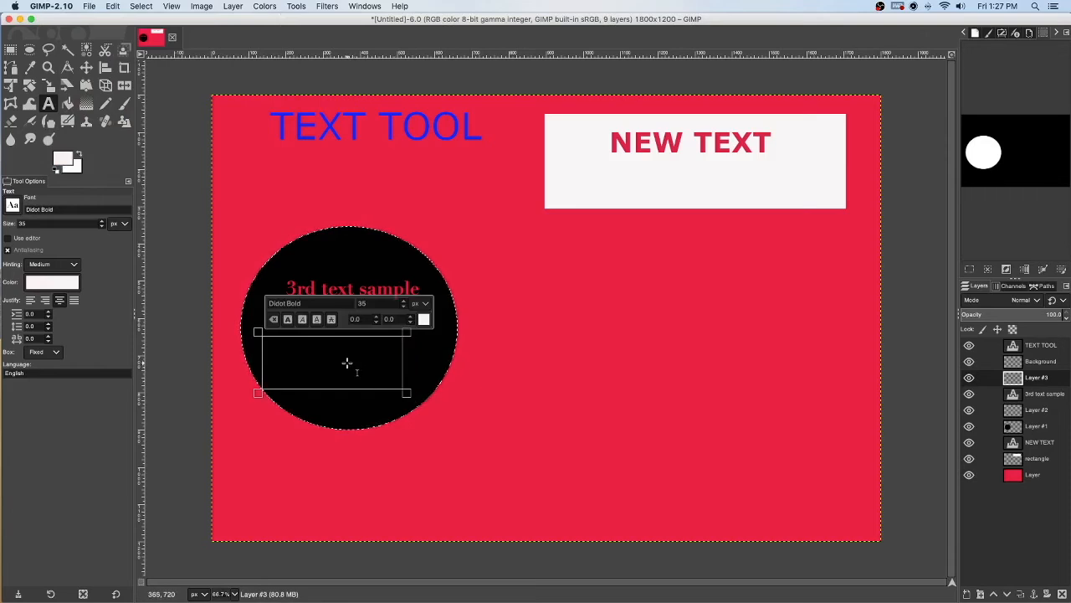
pyautogui.write('5th Tex')
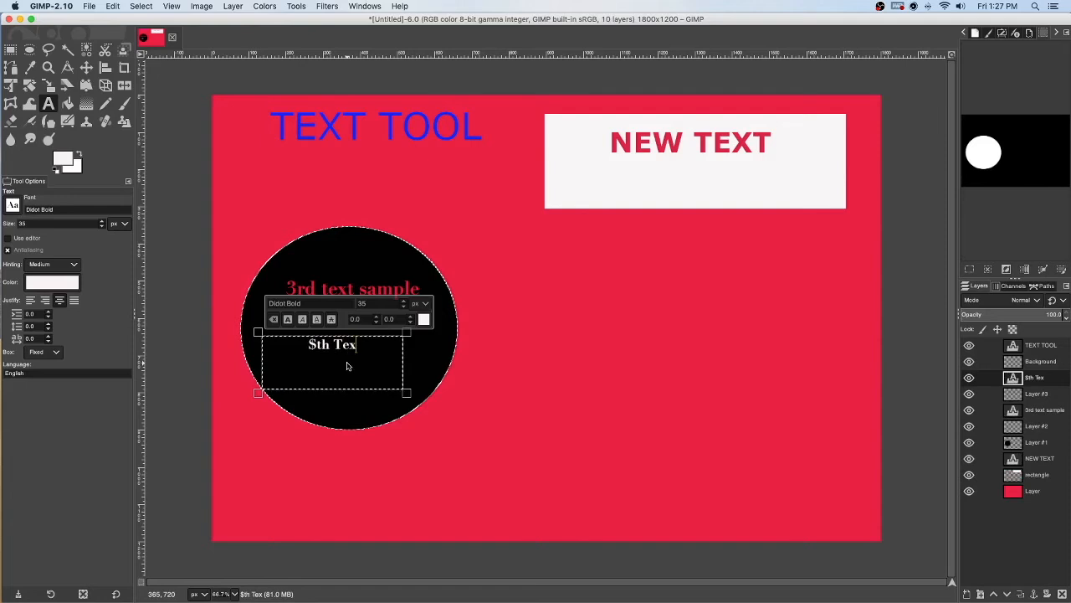
pyautogui.press('BackSpace')
pyautogui.press('BackSpace')
pyautogui.press('BackSpace')
pyautogui.press('BackSpace')
pyautogui.press('BackSpace')
pyautogui.press('BackSpace')
pyautogui.press('BackSpace')
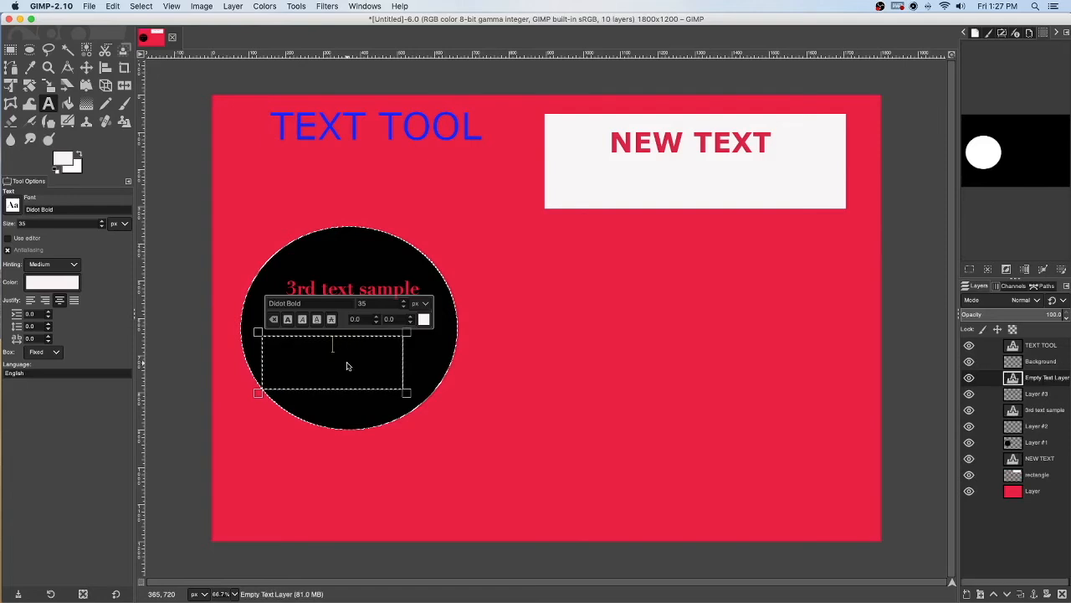
pyautogui.write('4th ')
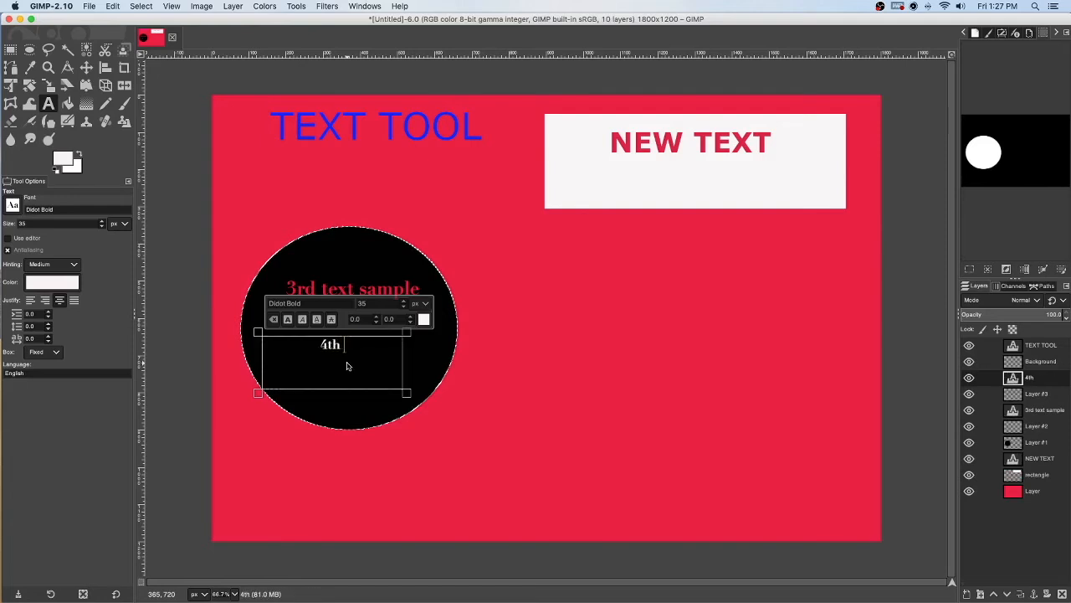
pyautogui.write('Tet sample')
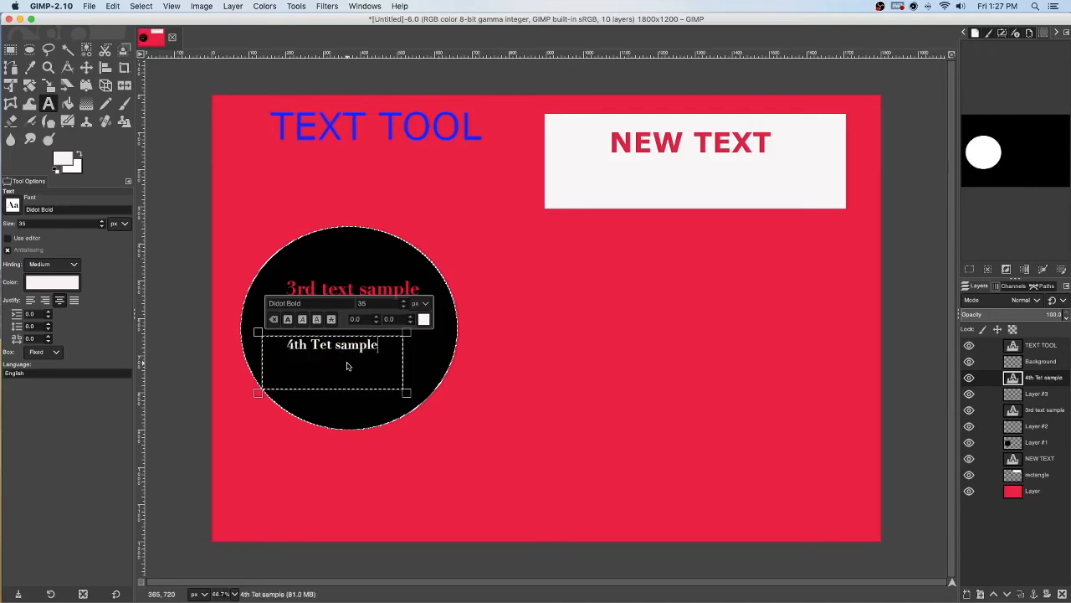
pyautogui.click(326, 345)
pyautogui.write('s')
# Set the size of the "4th Test sample" lettering to 60 px
pyautogui.moveTo(394, 348); pyautogui.dragTo(277, 343)
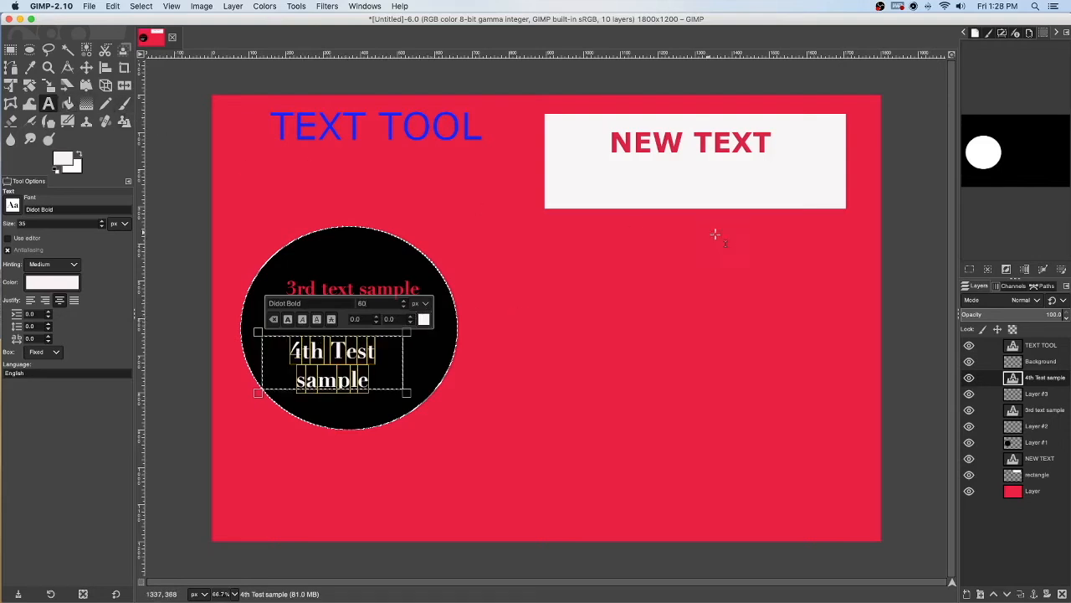
pyautogui.click(614, 311)
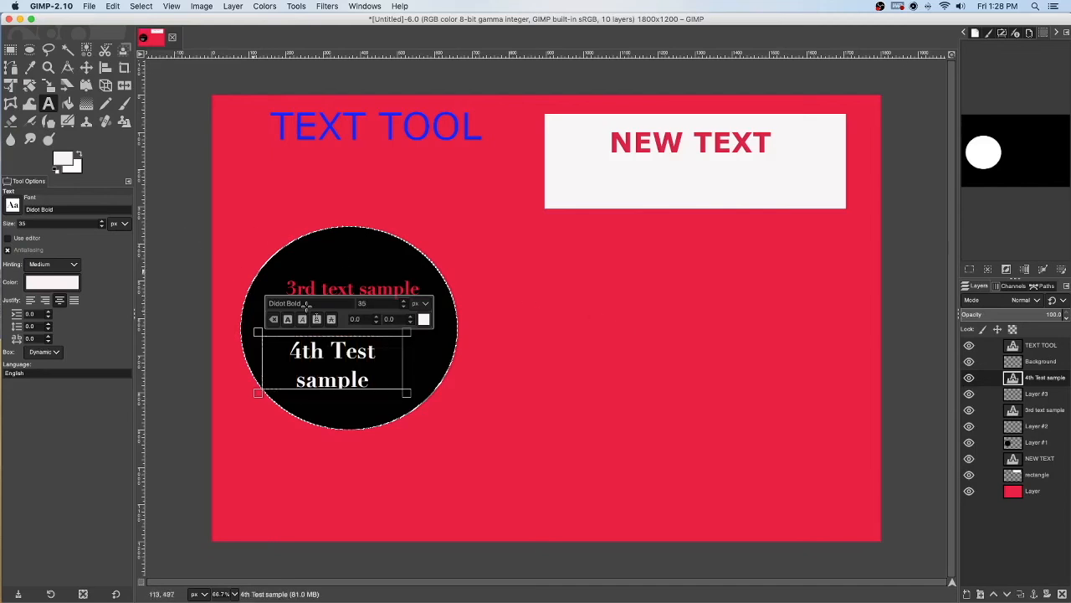
pyautogui.click(485, 274)
# Move the "4th Test sample" text around inside the black circle, ending below "3rd text sample", and nudge the circle slightly
pyautogui.press('m')
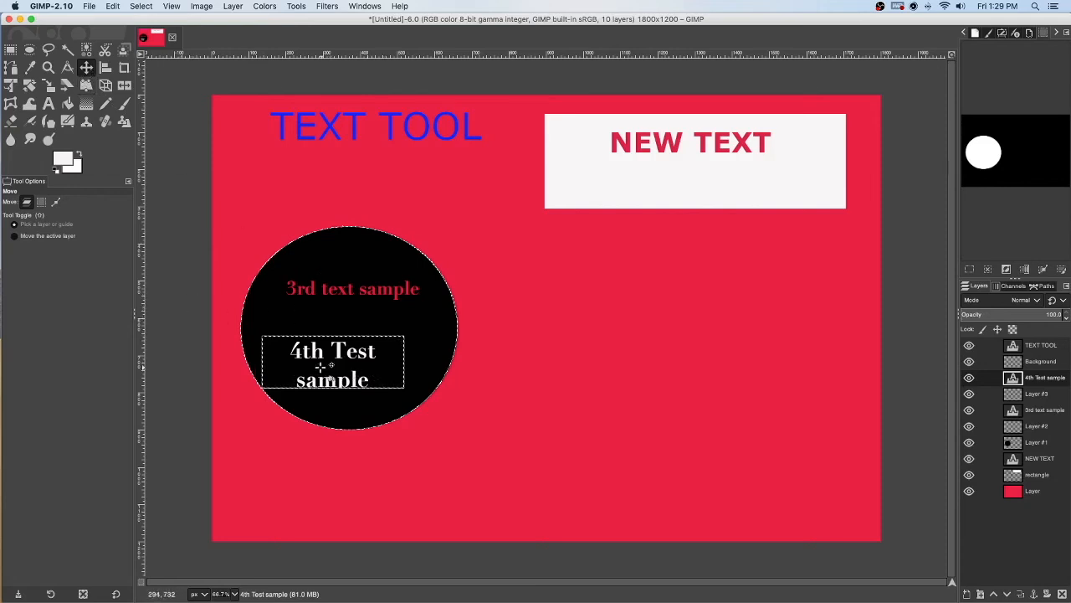
pyautogui.moveTo(321, 367)
pyautogui.mouseDown()
pyautogui.moveTo(333, 358)
pyautogui.moveTo(312, 356)
pyautogui.moveTo(320, 366)
pyautogui.mouseUp()
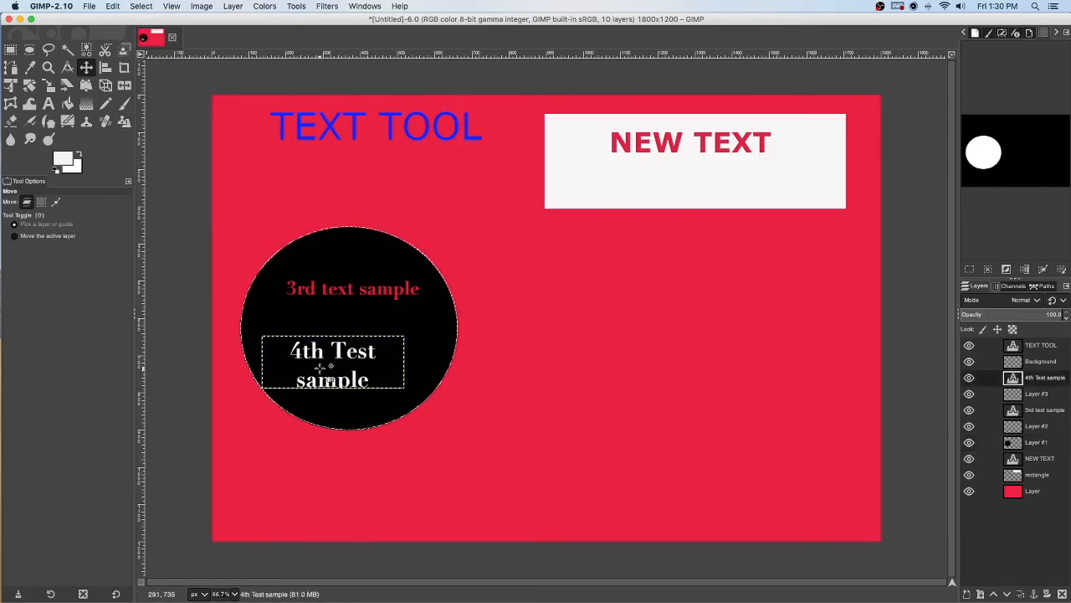
pyautogui.moveTo(341, 381); pyautogui.dragTo(353, 333)
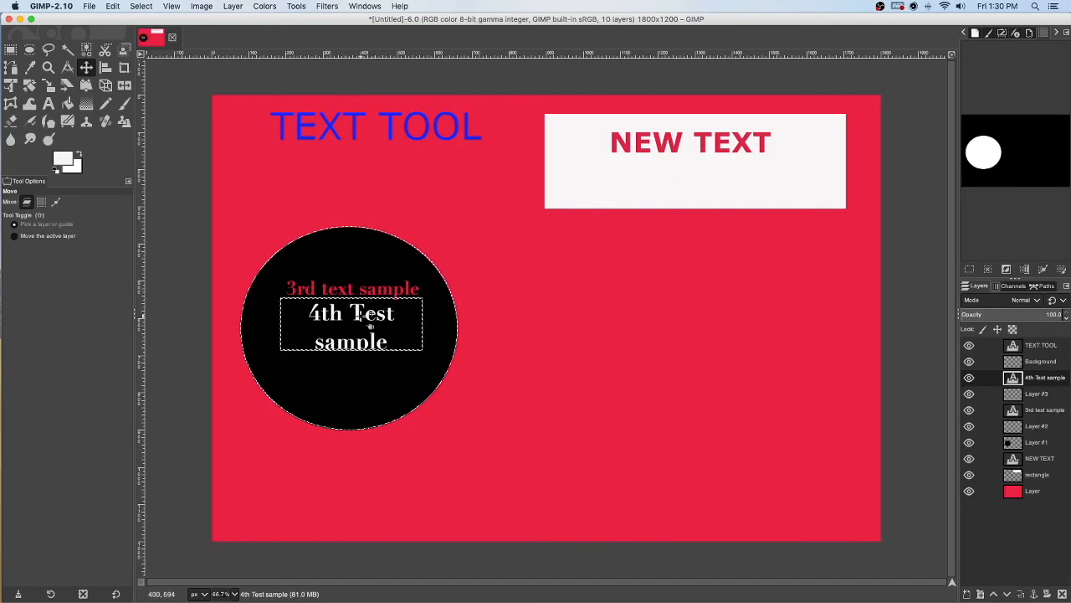
pyautogui.press('shift')
pyautogui.moveTo(360, 318); pyautogui.dragTo(372, 290)
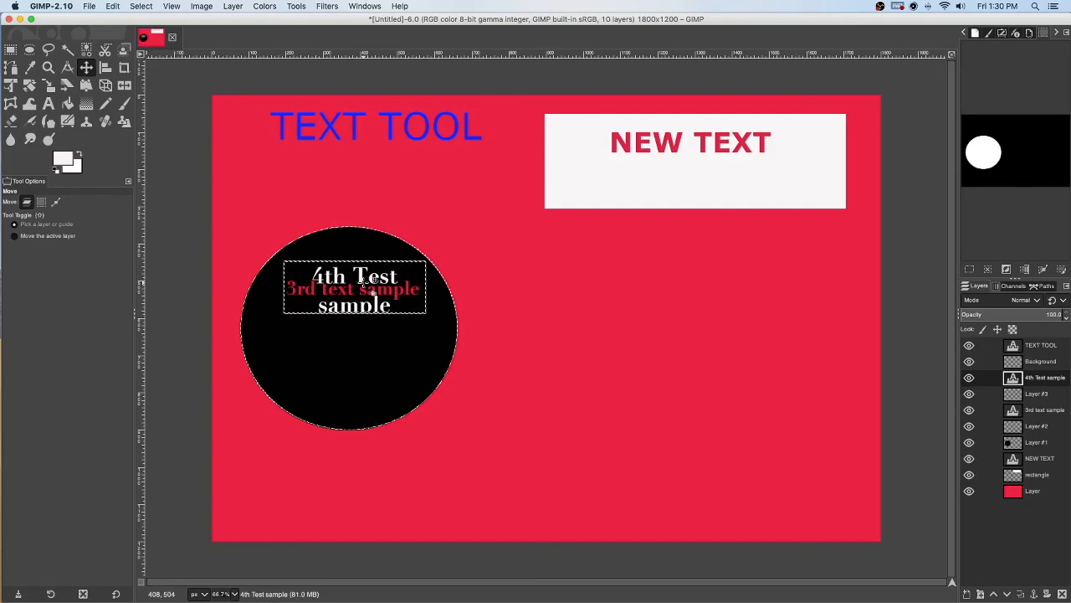
pyautogui.moveTo(352, 366)
pyautogui.mouseDown()
pyautogui.moveTo(337, 446)
pyautogui.moveTo(355, 236)
pyautogui.moveTo(376, 230)
pyautogui.moveTo(386, 239)
pyautogui.moveTo(361, 279)
pyautogui.moveTo(351, 349)
pyautogui.moveTo(359, 360)
pyautogui.mouseUp()
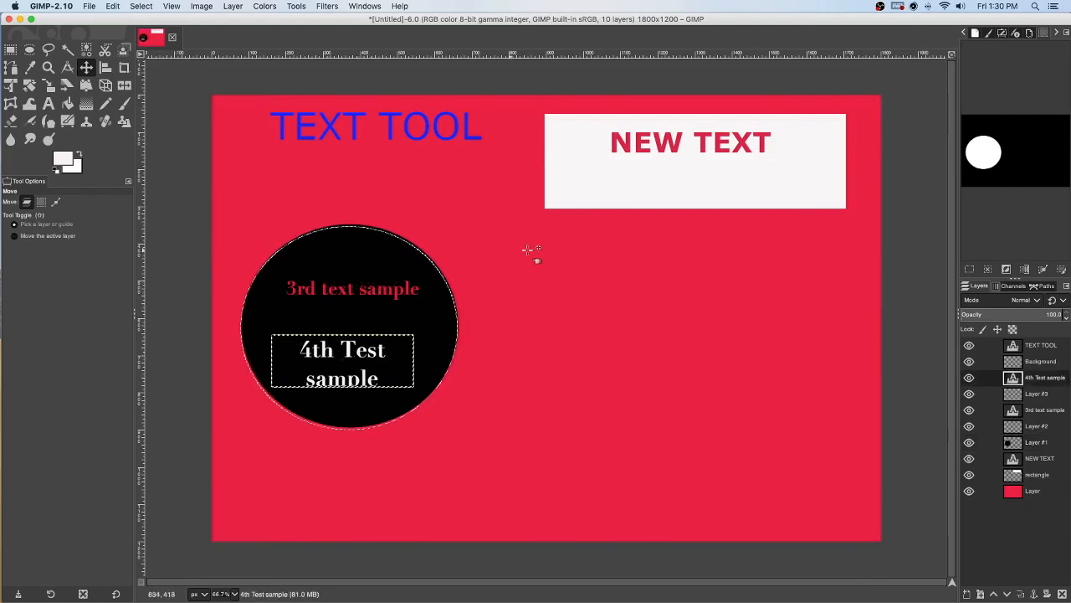